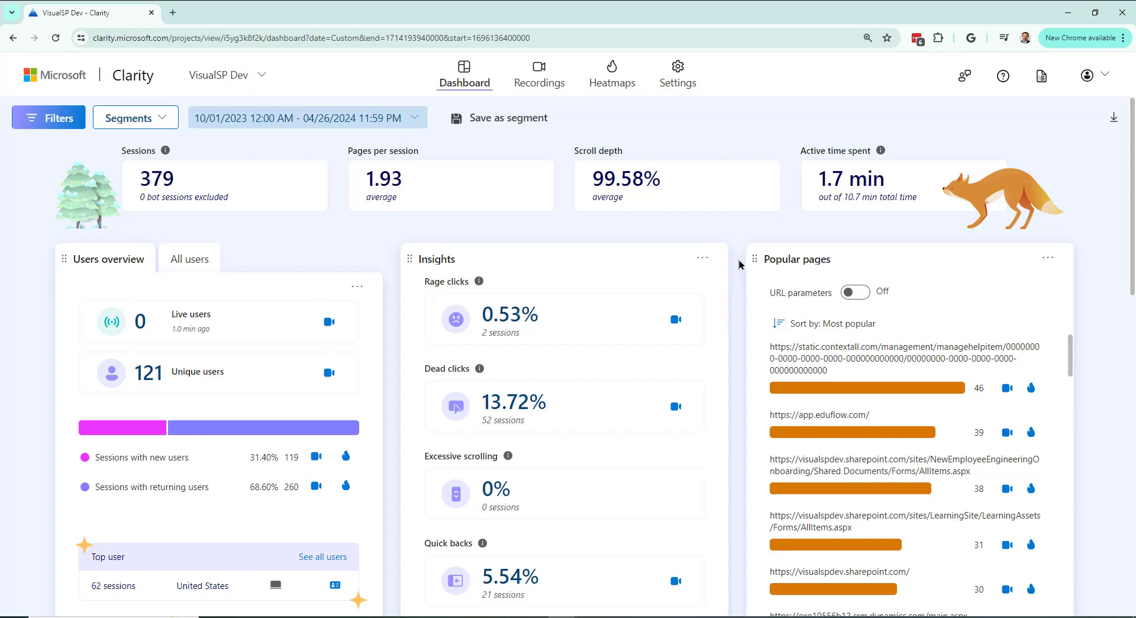
# Look through the dashboard widgets, from user overview and insights to JavaScript errors, smart events and the full referrer list
pyautogui.scroll(-1, 740, 264)
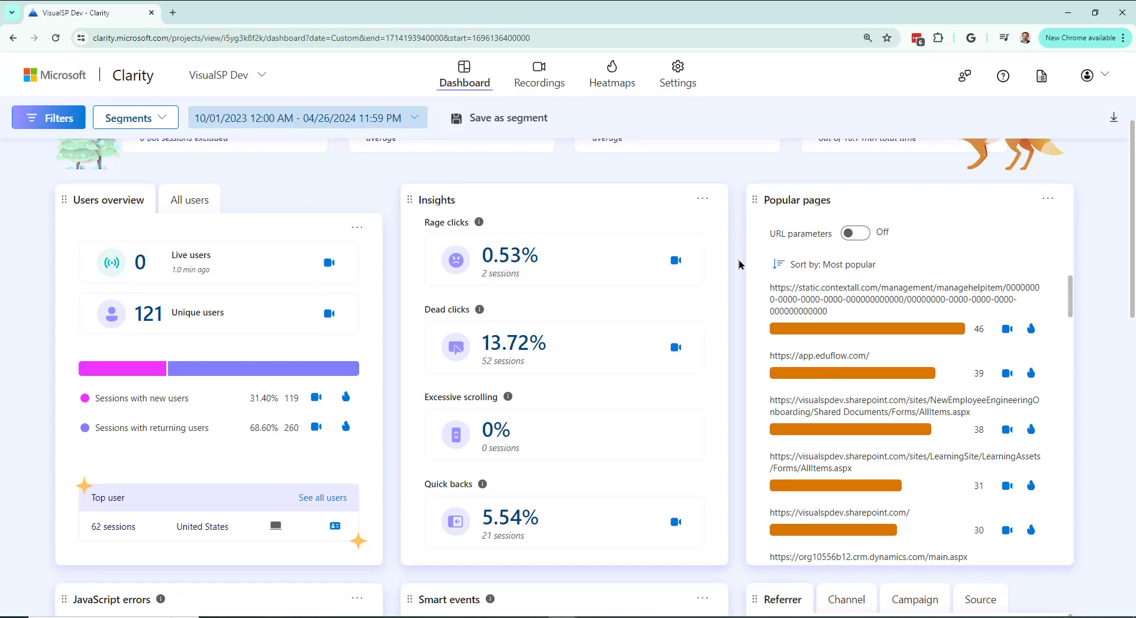
pyautogui.scroll(-4, 739, 265)
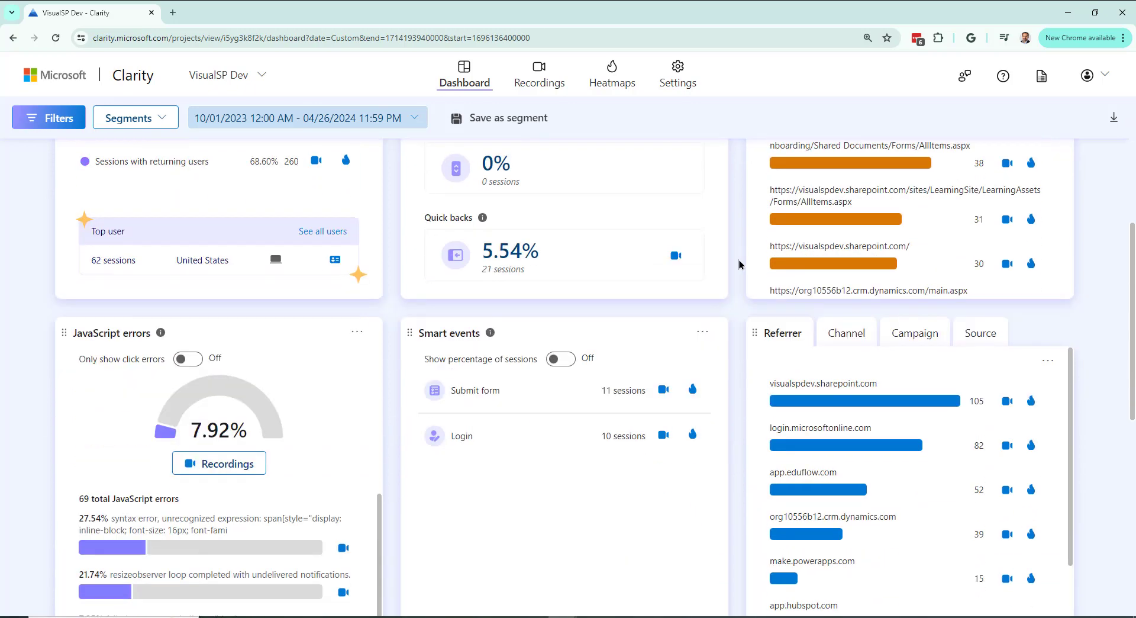
pyautogui.scroll(-3, 740, 265)
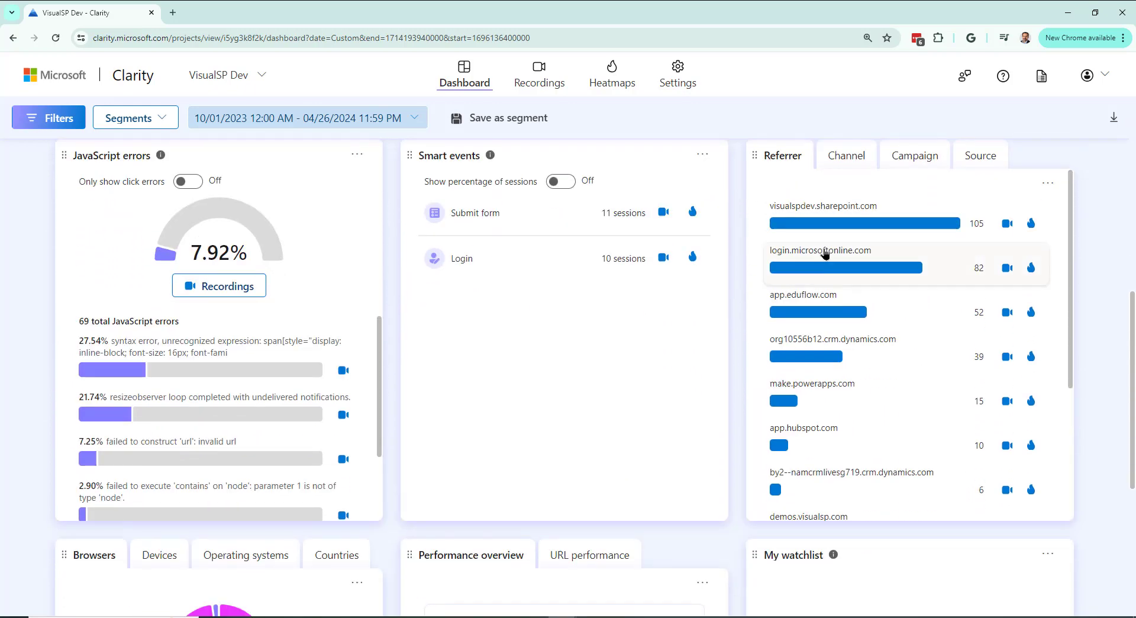
pyautogui.scroll(-2, 826, 253)
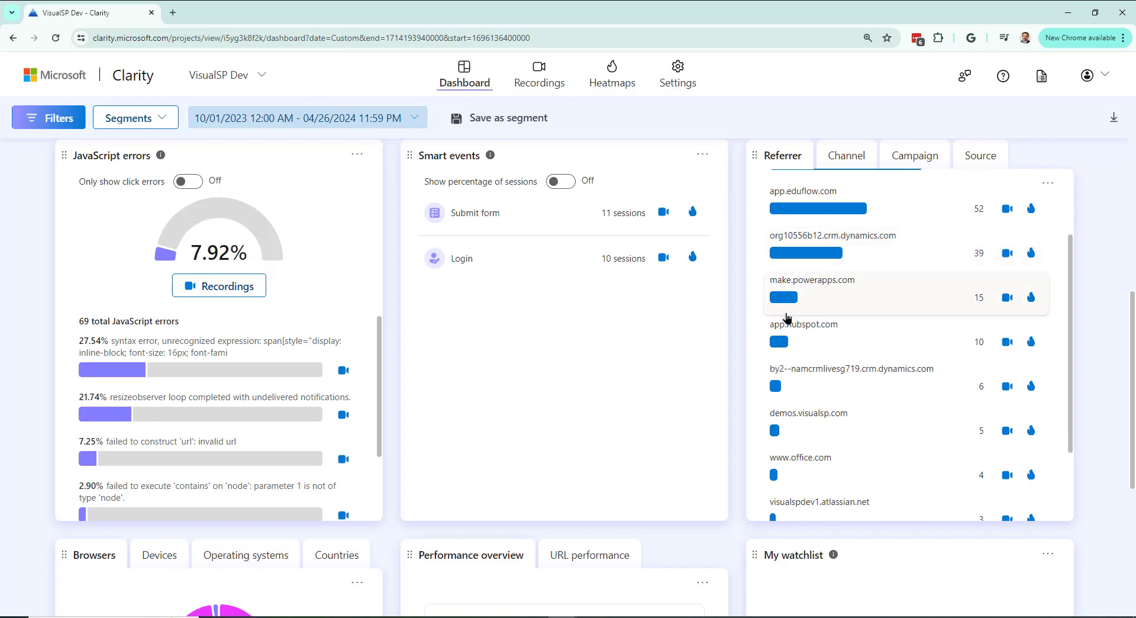
pyautogui.scroll(-3, 817, 346)
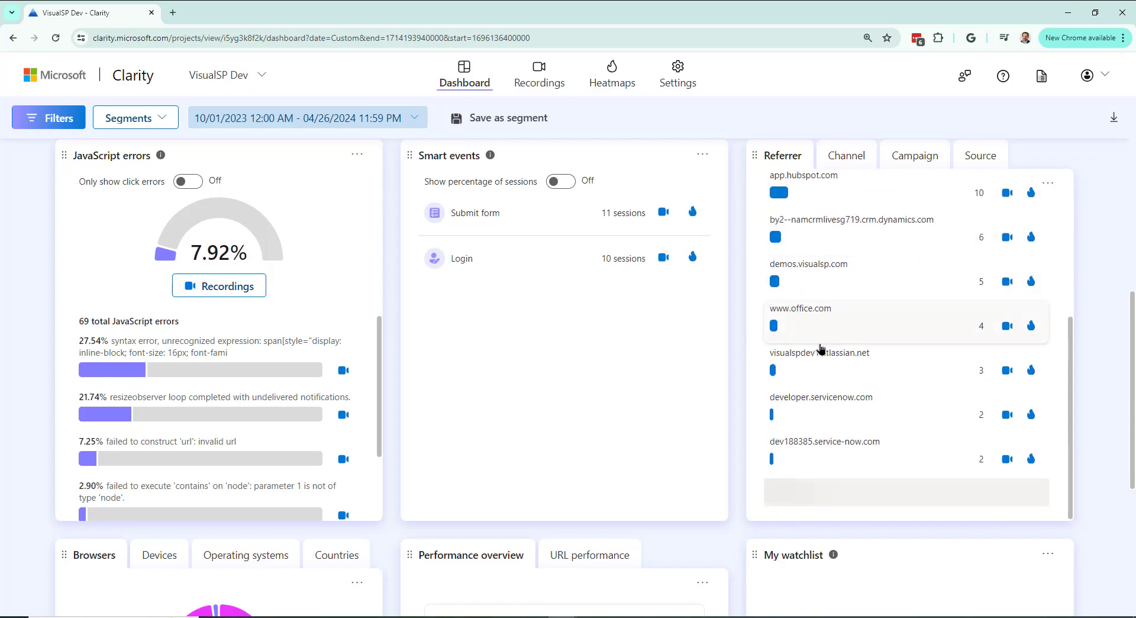
pyautogui.scroll(5, 820, 350)
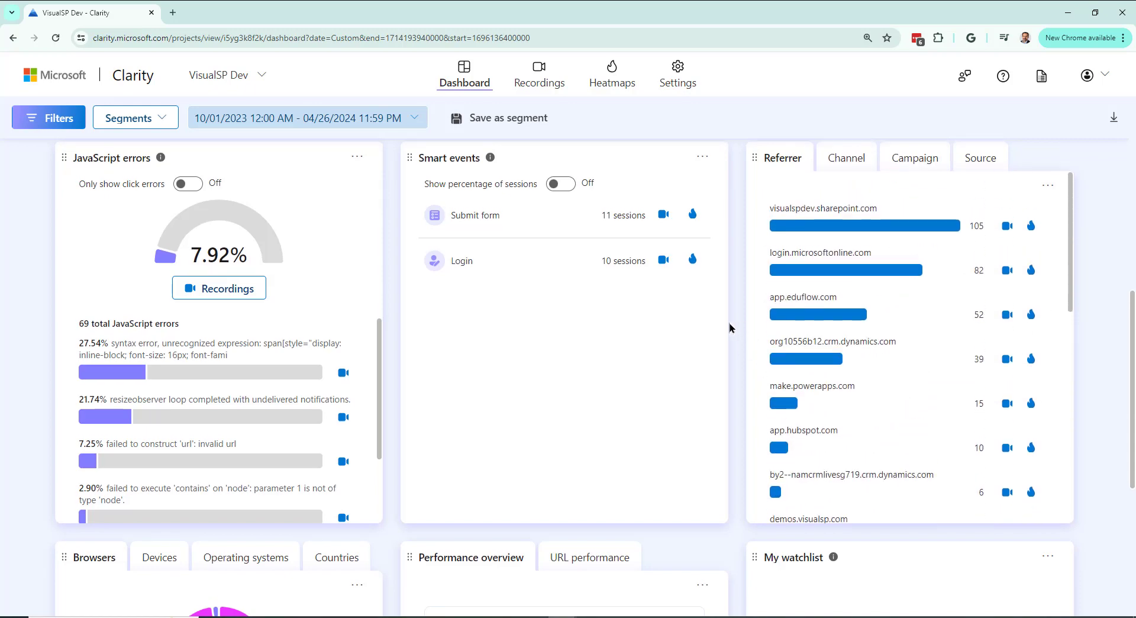
pyautogui.scroll(8, 670, 325)
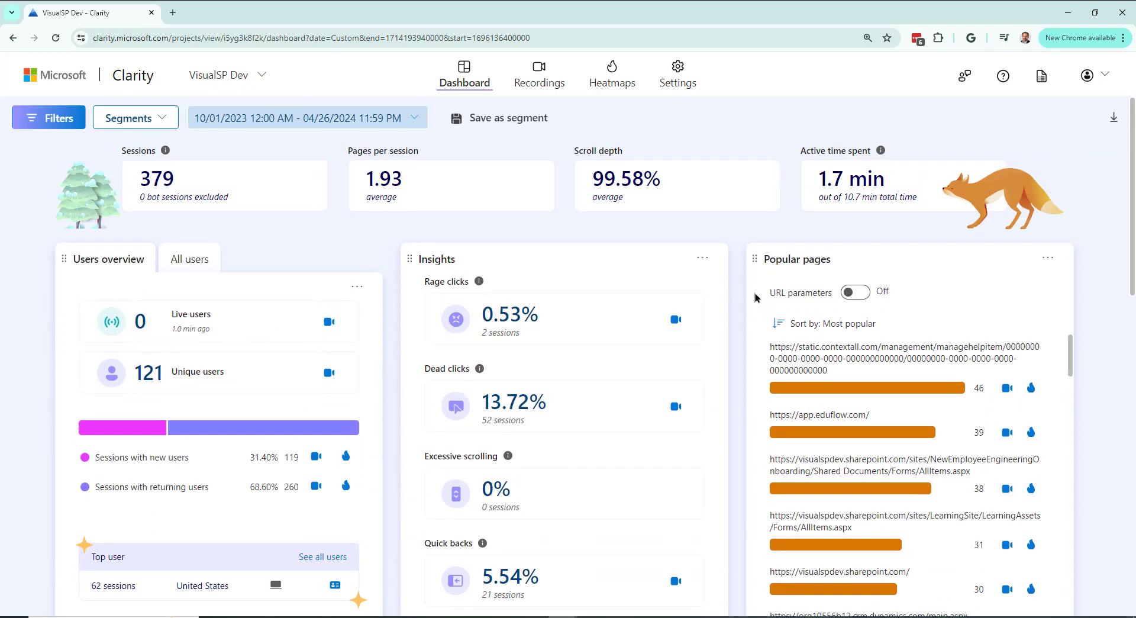
pyautogui.scroll(-1, 734, 309)
pyautogui.scroll(1, 734, 309)
# Switch to the other browser window and look through the tracked sites, including the SharePoint Benefits page, Airtable Project Tracker and Eduflow course
pyautogui.hotkey('alt', 'Tab')
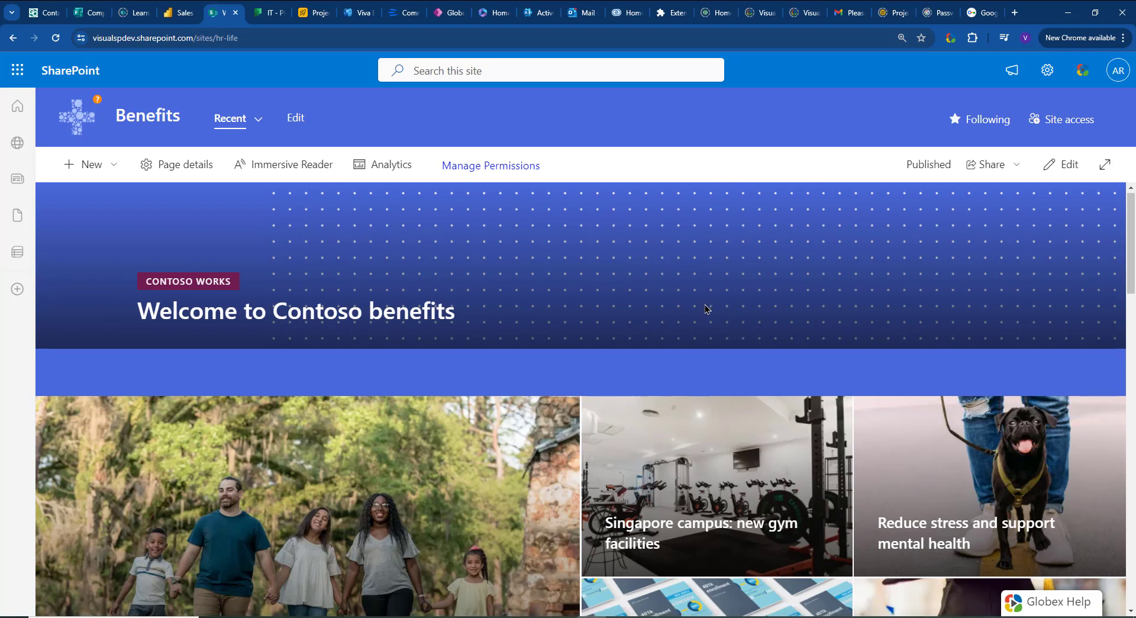
pyautogui.scroll(-2, 708, 311)
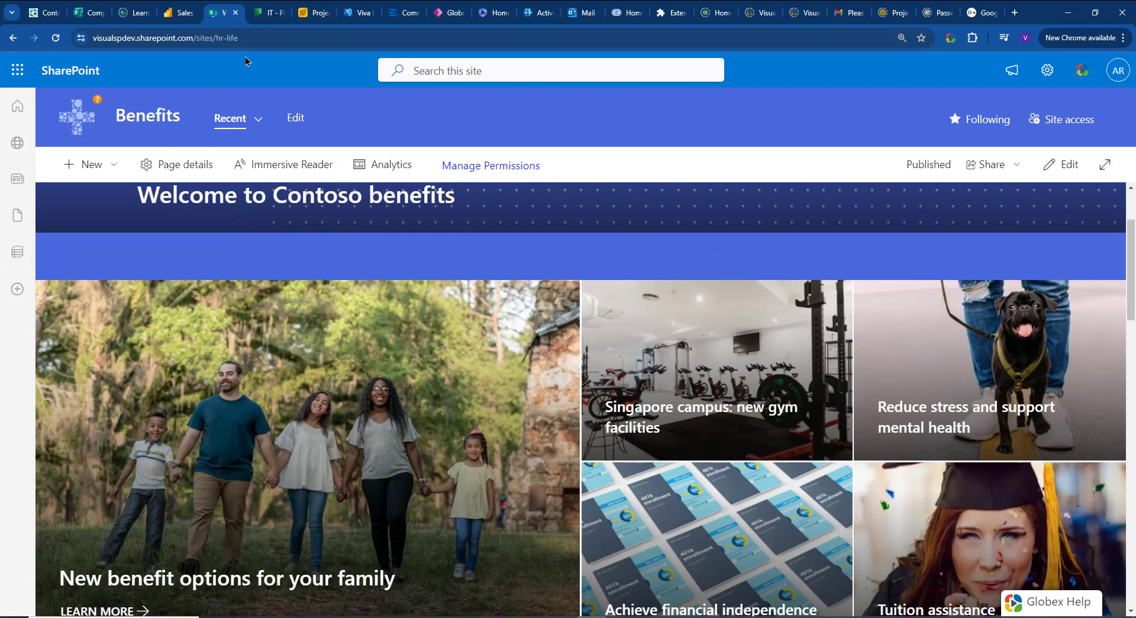
pyautogui.click(255, 17)
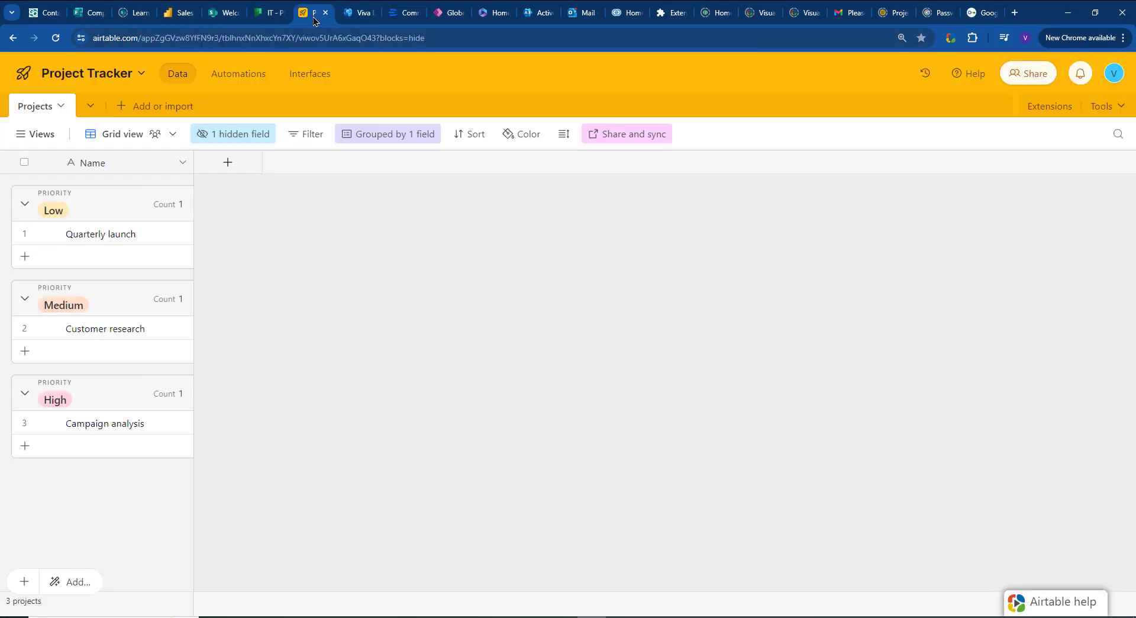
pyautogui.click(314, 13)
pyautogui.click(399, 19)
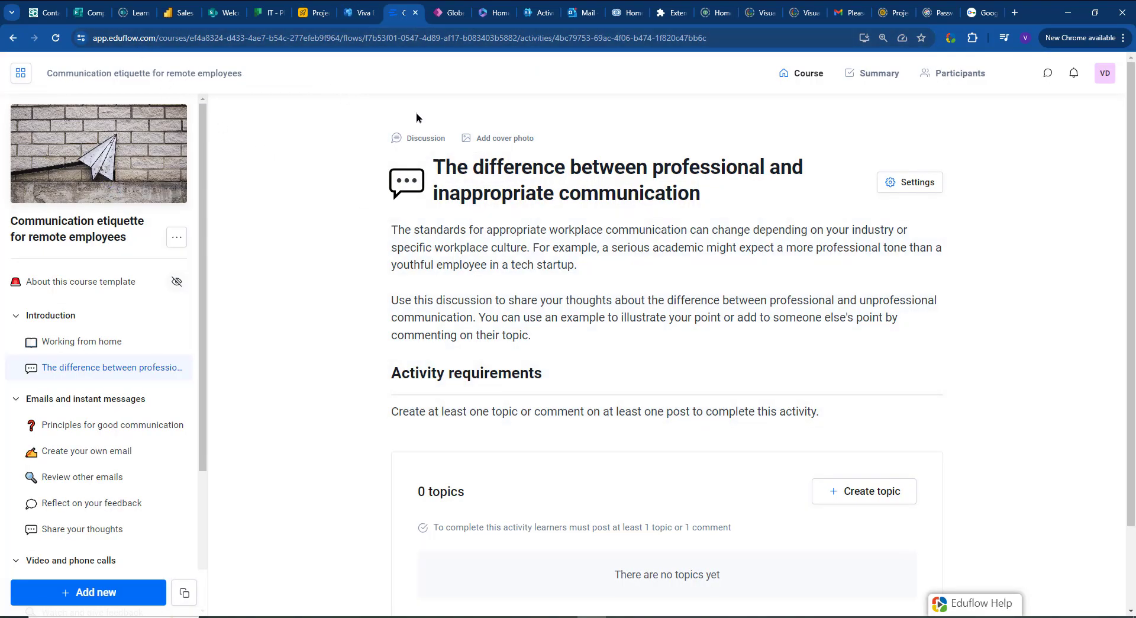
pyautogui.click(443, 13)
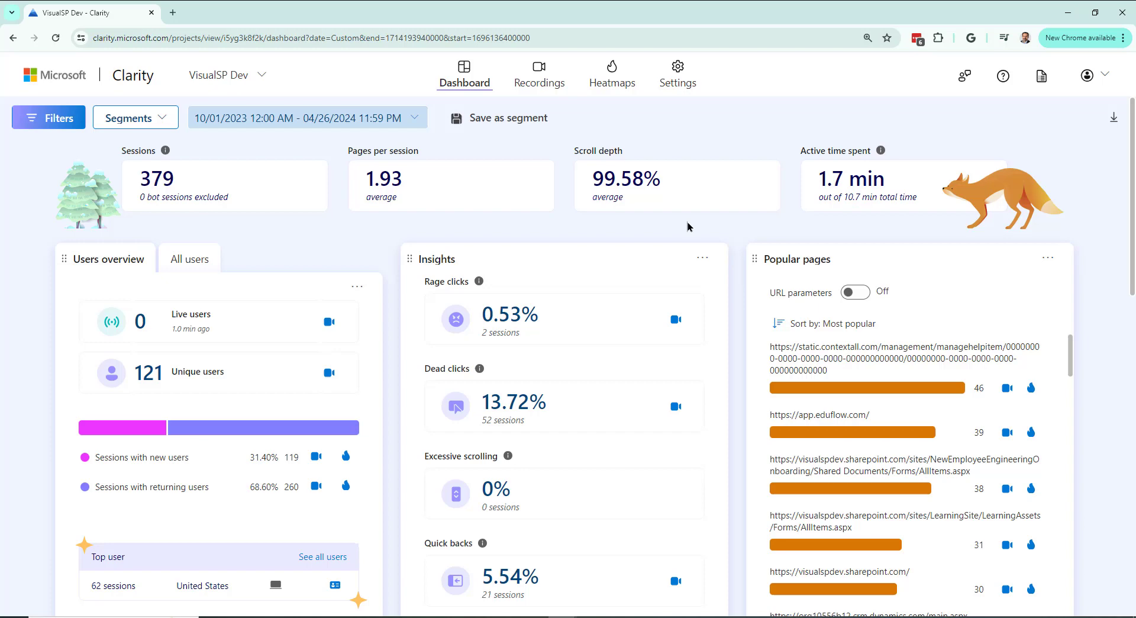
# Return to the Clarity dashboard and review the list of popular pages across the tracked applications
pyautogui.scroll(-1, 863, 405)
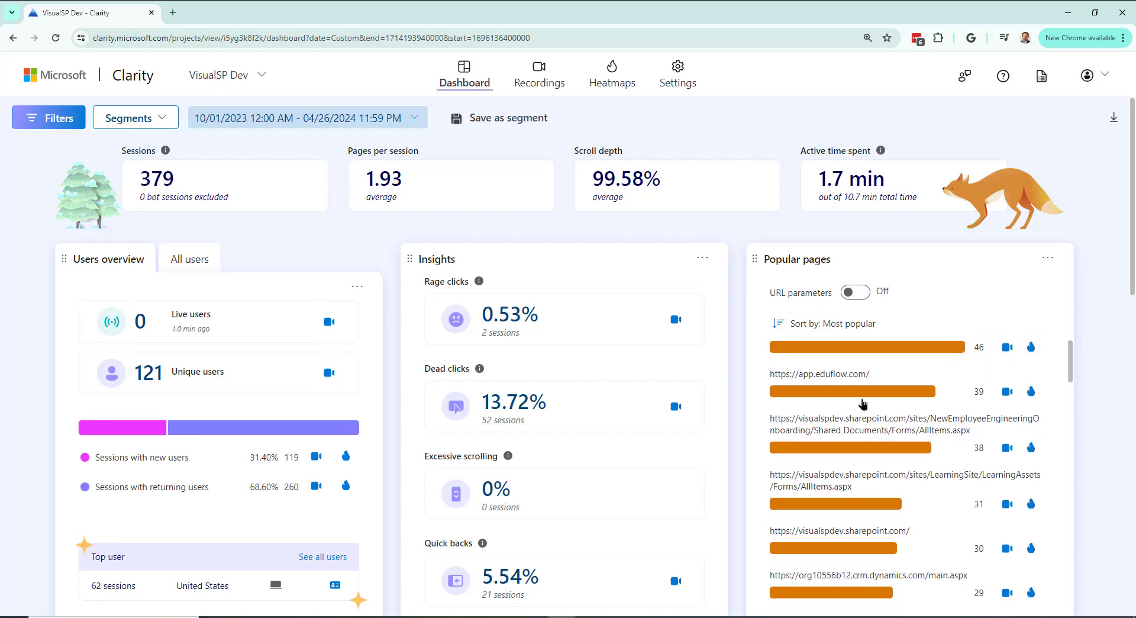
pyautogui.scroll(-1, 863, 404)
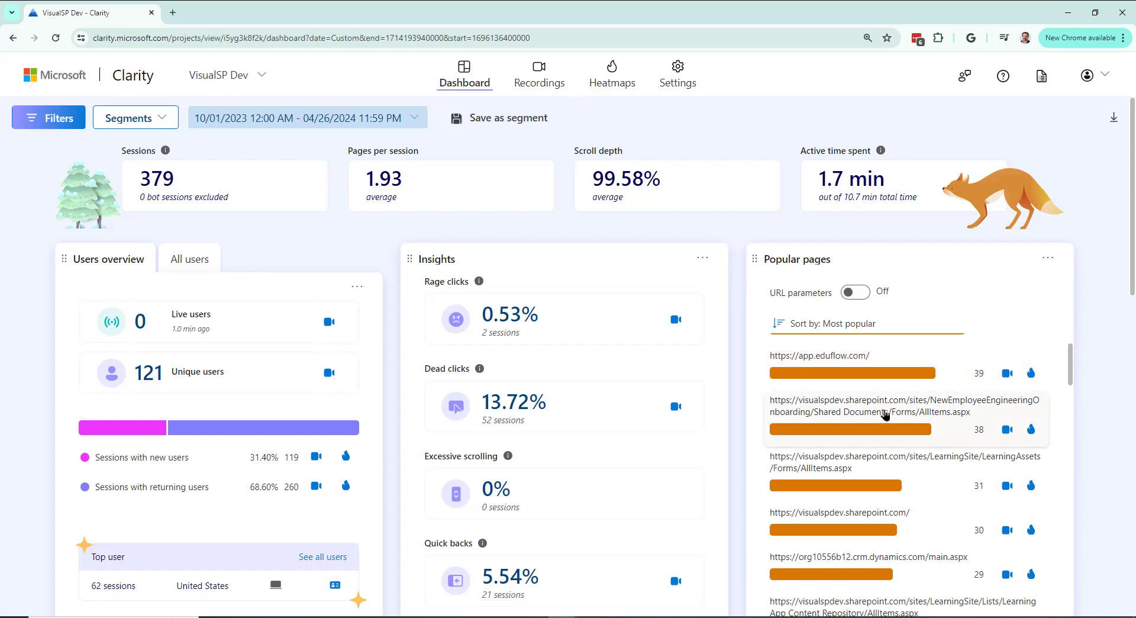
pyautogui.scroll(-1, 886, 414)
pyautogui.scroll(-2, 875, 403)
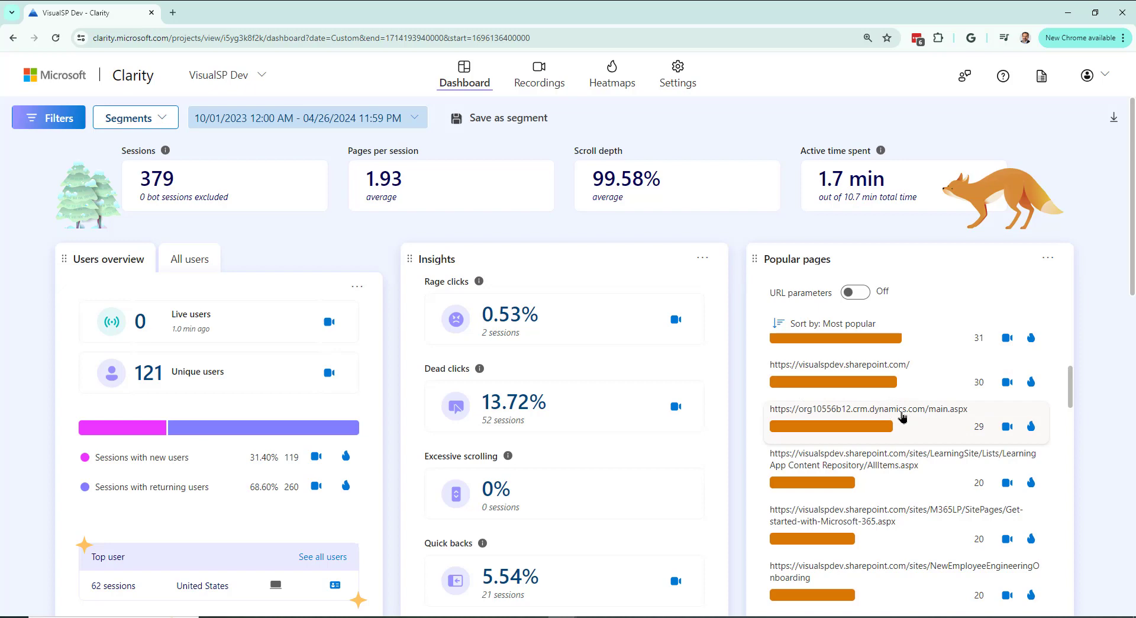
pyautogui.scroll(-3, 903, 418)
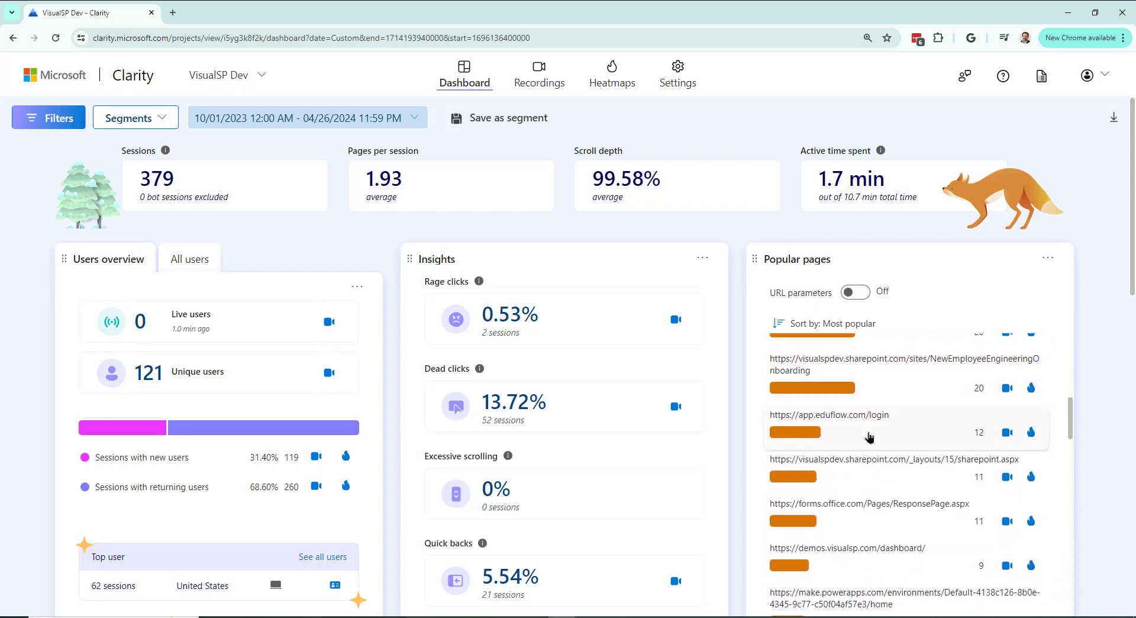
pyautogui.scroll(-3, 868, 436)
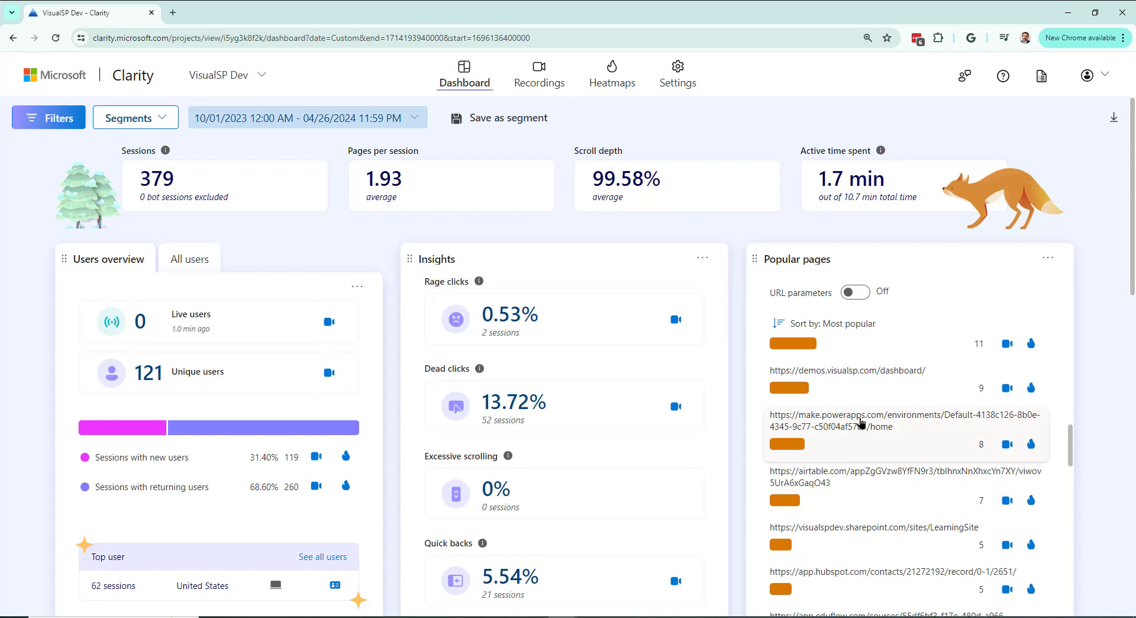
pyautogui.scroll(8, 861, 422)
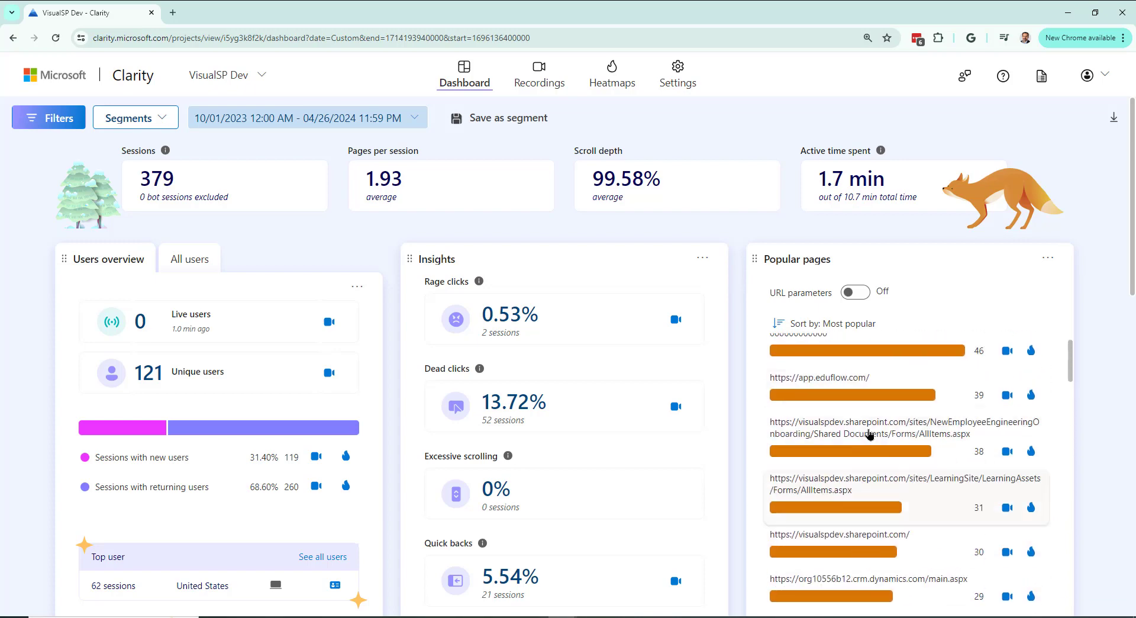
pyautogui.scroll(1, 869, 435)
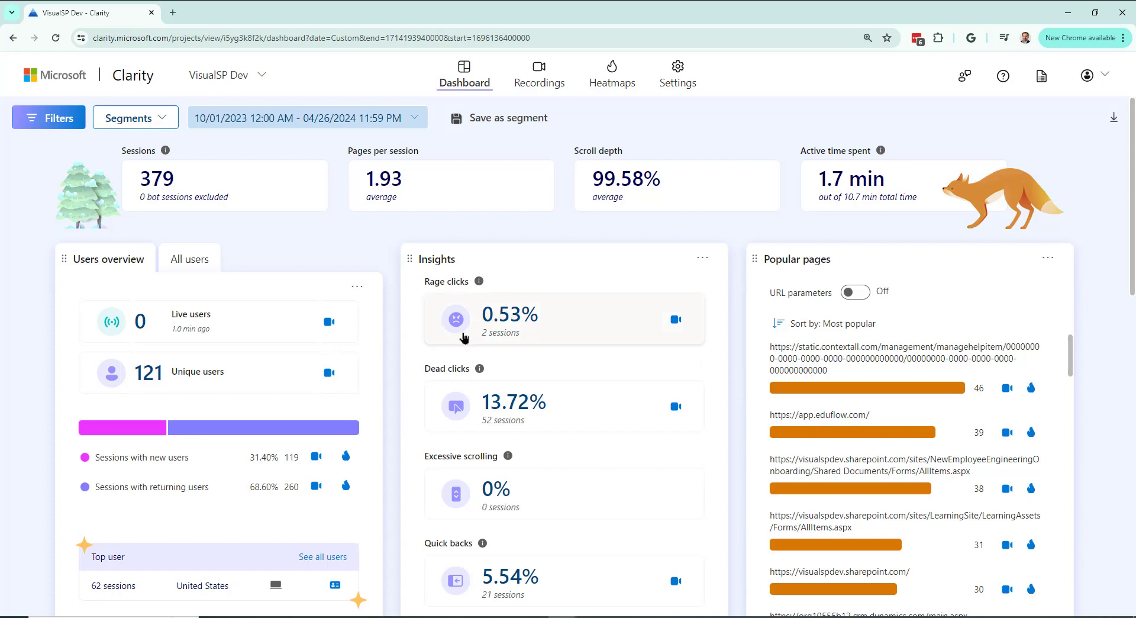
# Examine the Insights metrics, read the Quick backs explanation, and review the JavaScript errors, browser and performance widgets
pyautogui.scroll(-2, 500, 428)
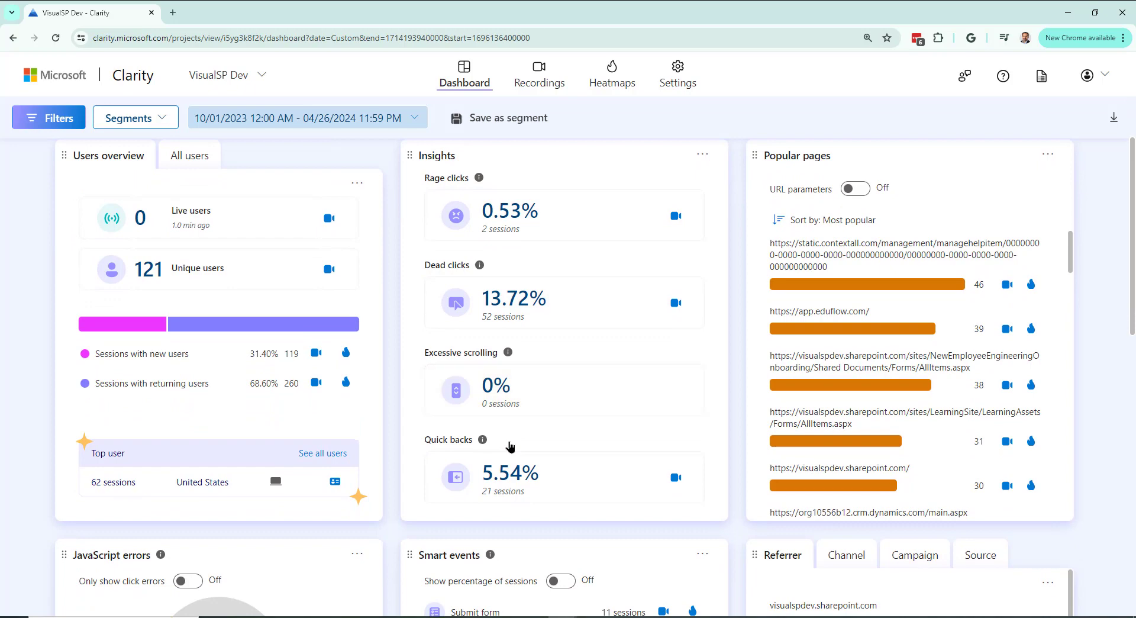
pyautogui.moveTo(483, 442)
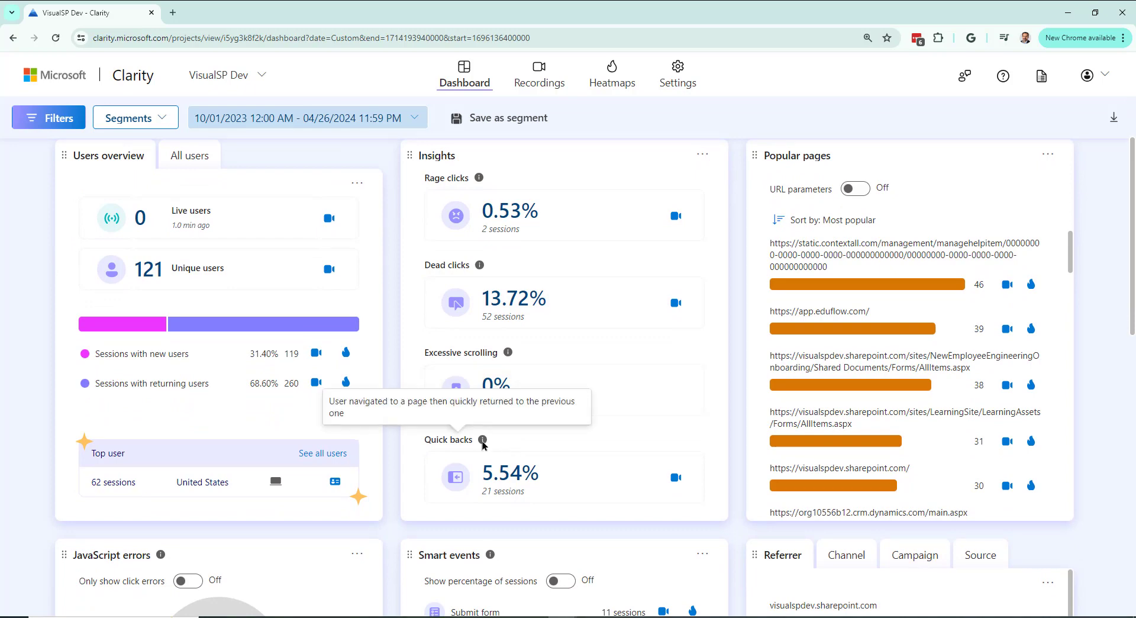
pyautogui.scroll(-3, 391, 445)
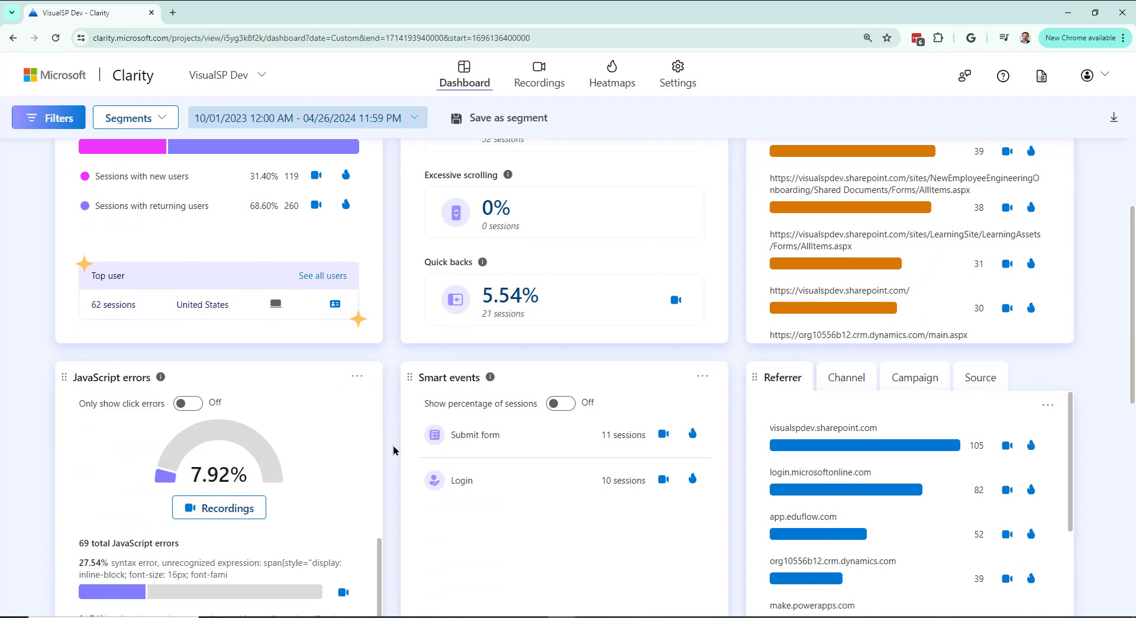
pyautogui.scroll(-5, 395, 446)
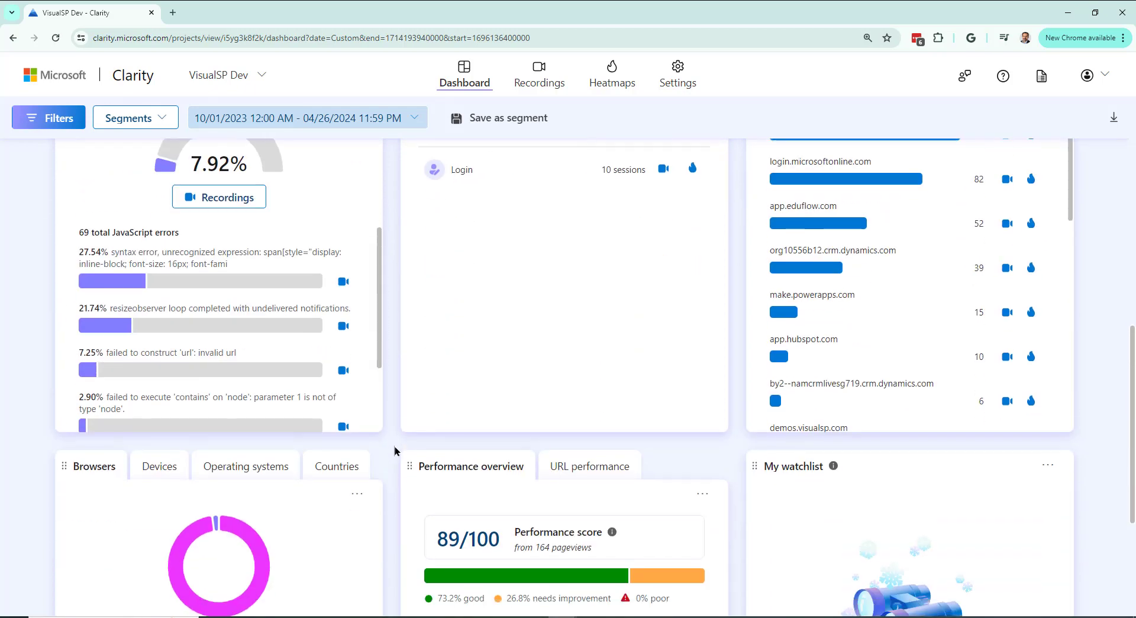
pyautogui.scroll(10, 395, 450)
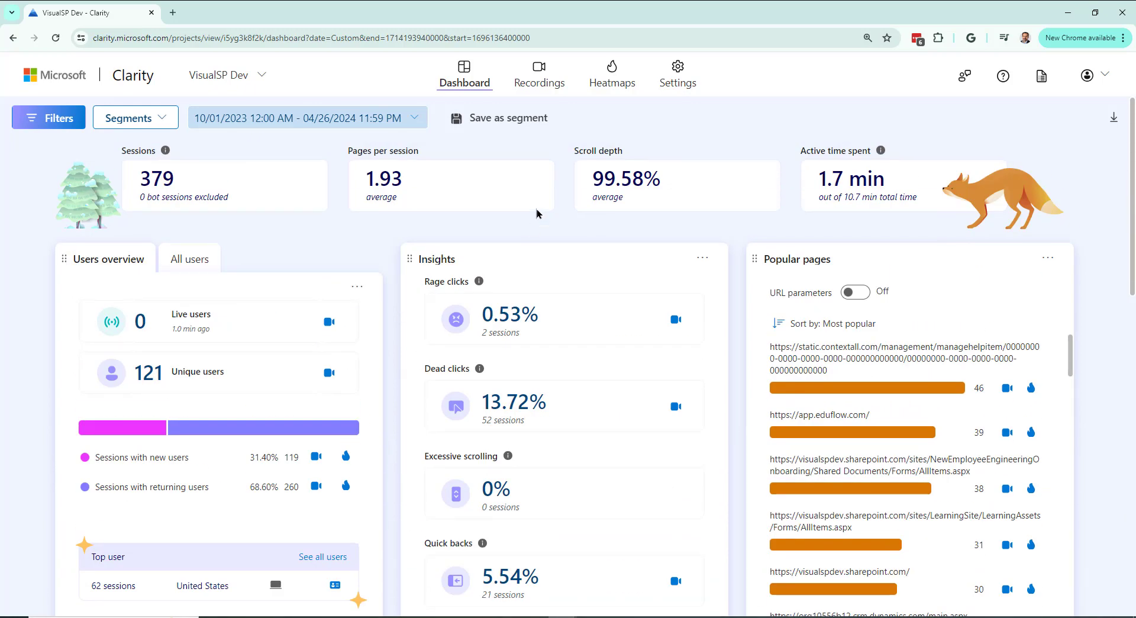
# Open the session recordings and play the first one in the list, from 05:57 AM on Apr. 26
pyautogui.click(533, 86)
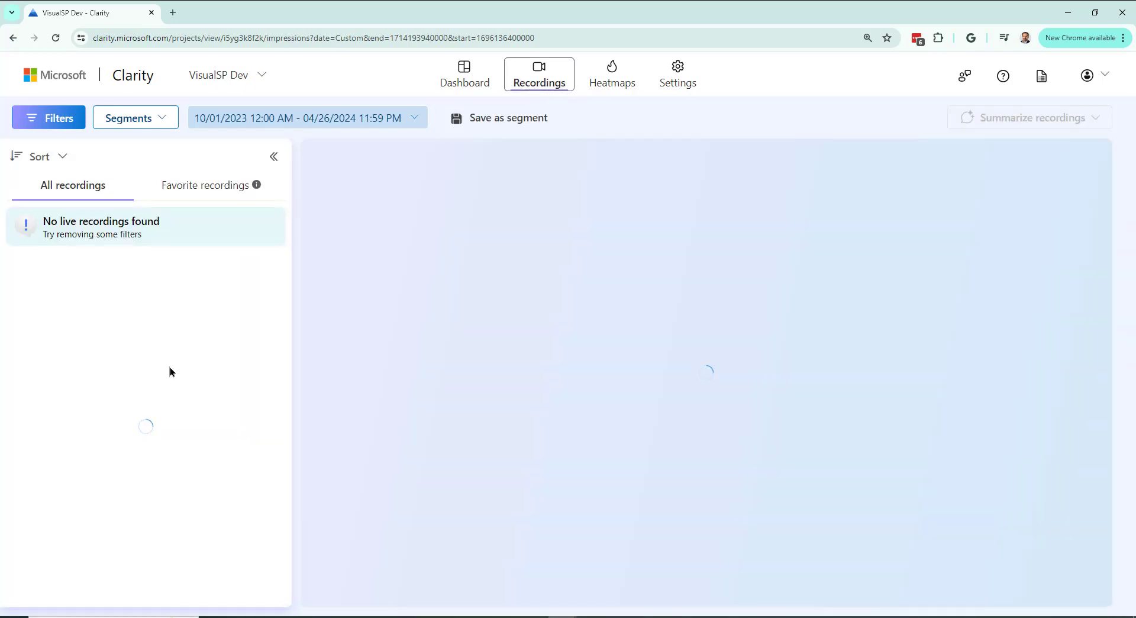
pyautogui.click(165, 293)
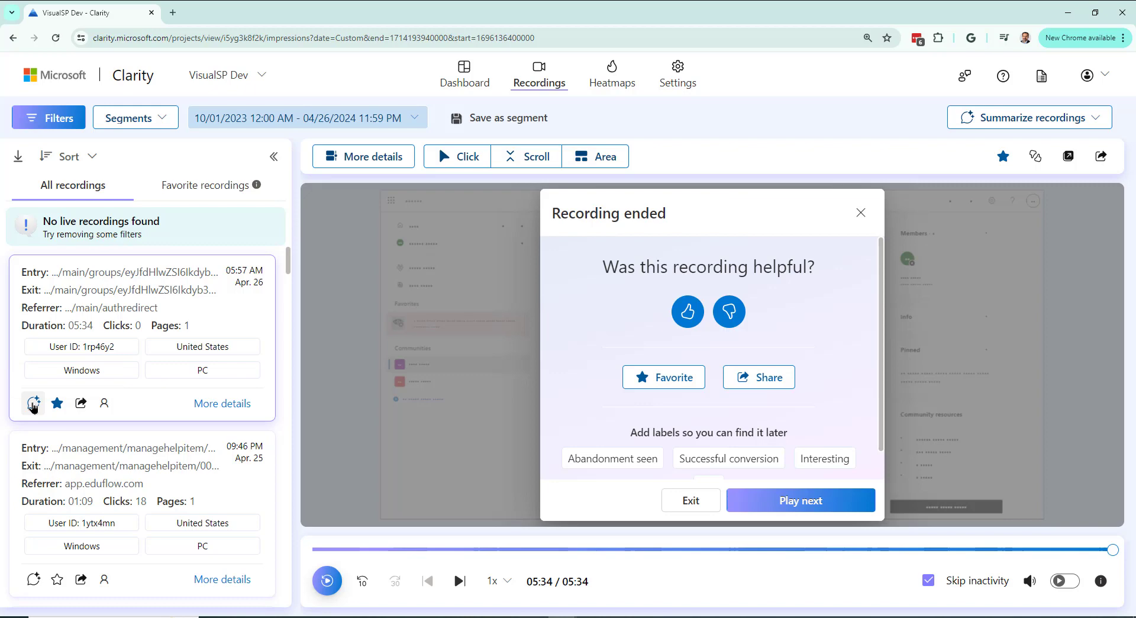
# Generate the AI summary of the 05:57 AM Apr. 26 recording and read through all its points
pyautogui.click(33, 404)
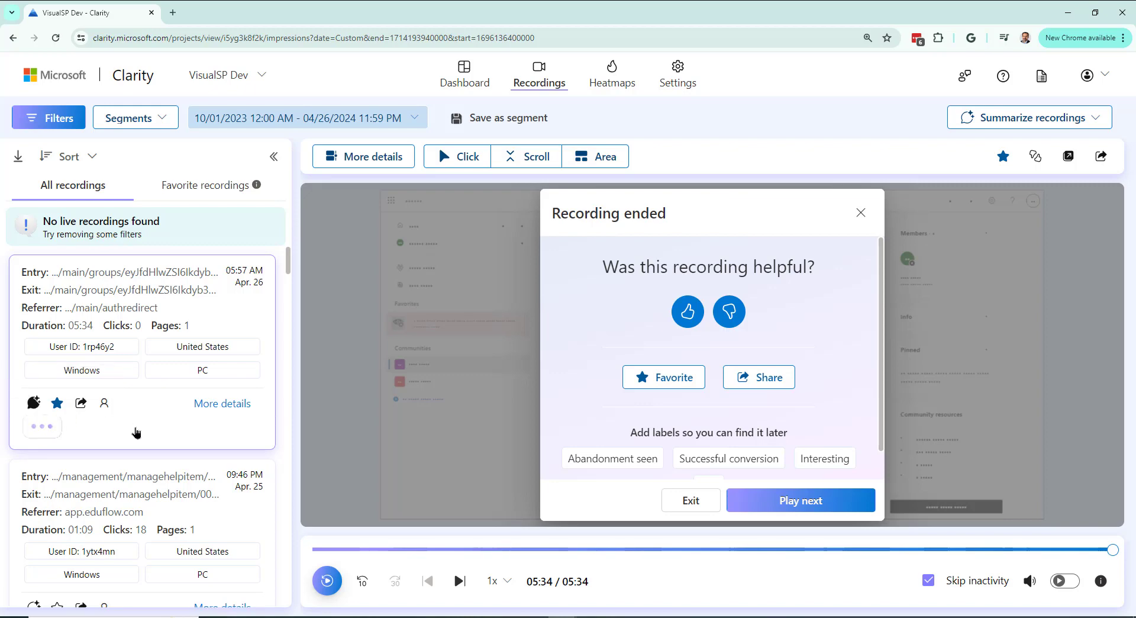
pyautogui.scroll(-1, 136, 427)
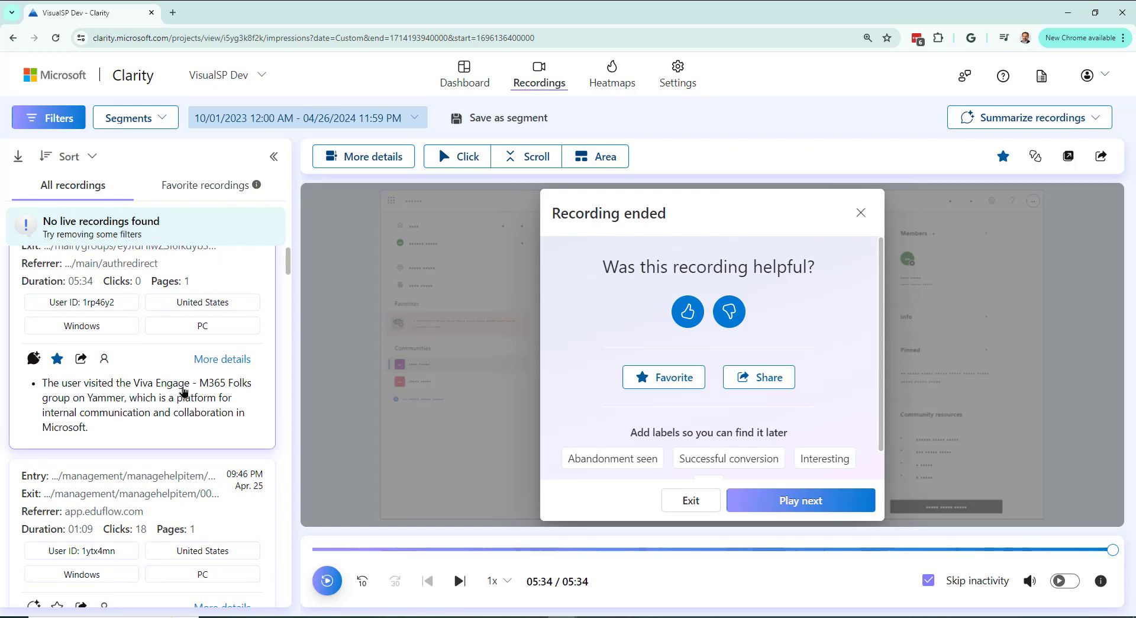
pyautogui.scroll(-1, 184, 394)
pyautogui.scroll(-1, 184, 394)
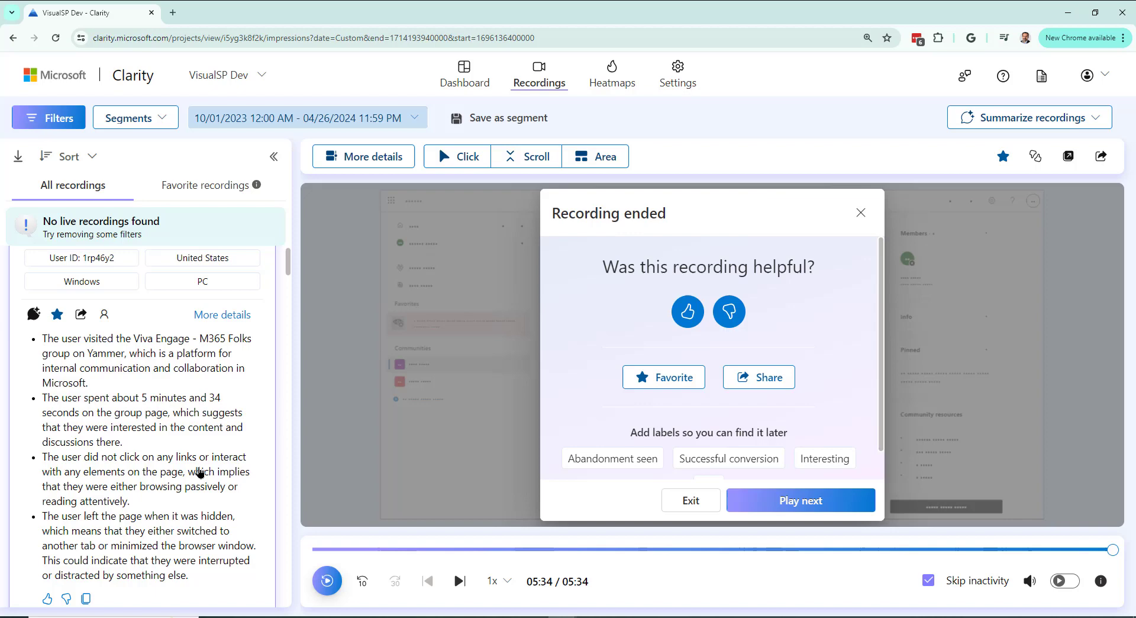
pyautogui.scroll(-1, 128, 470)
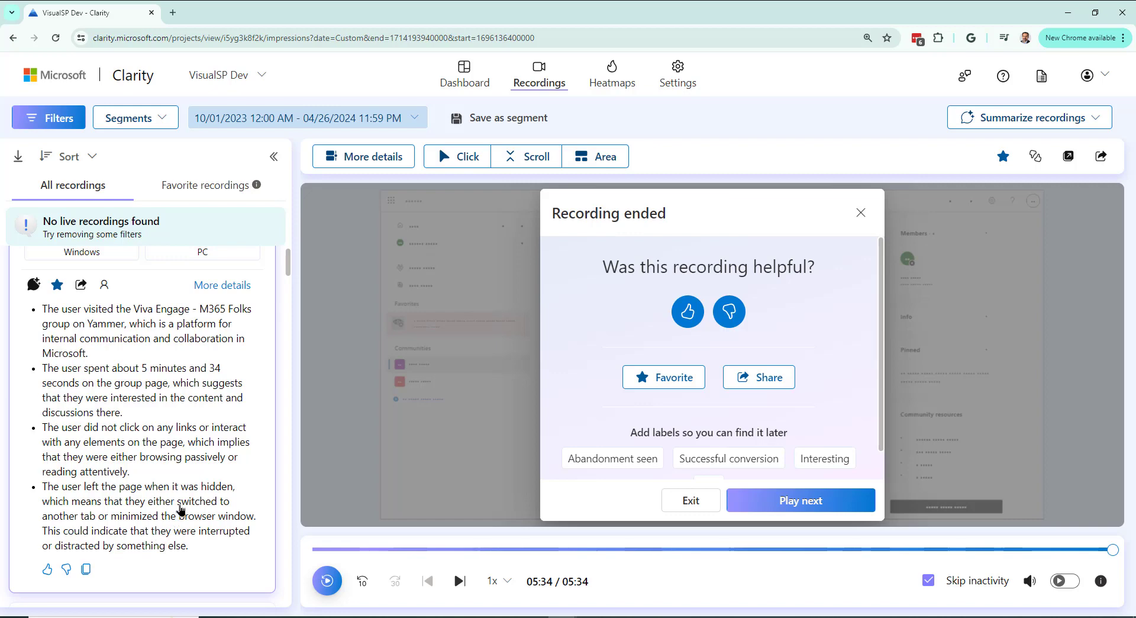
pyautogui.scroll(3, 167, 466)
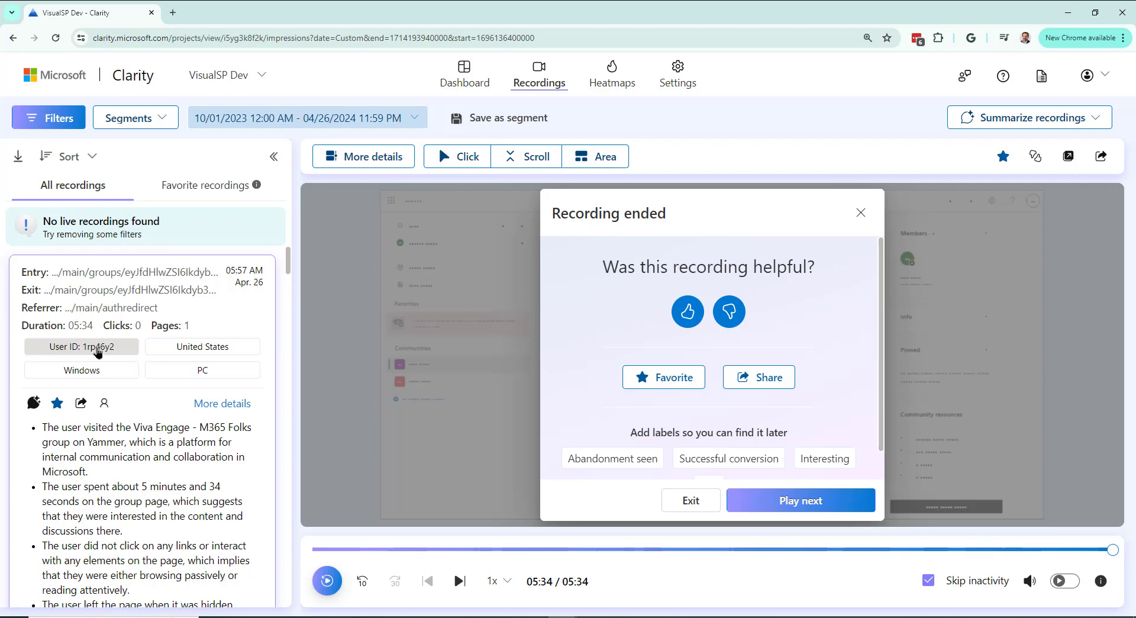
# View the visitor details and sessions for the Apr. 26 recording's user ID, and remove that user filter
pyautogui.click(98, 352)
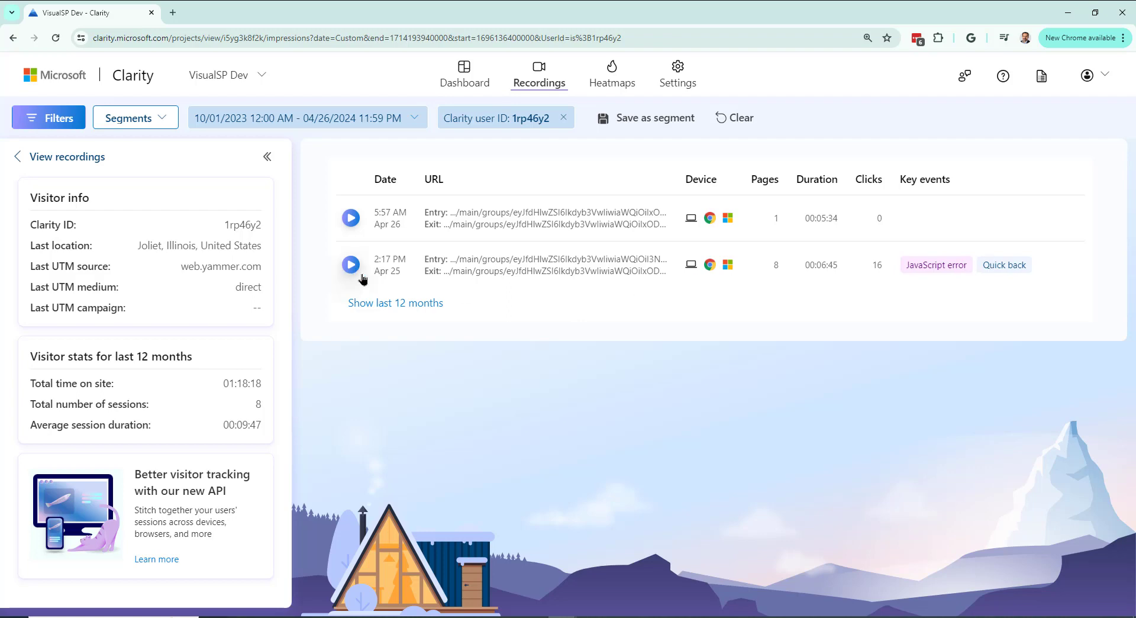
pyautogui.click(564, 120)
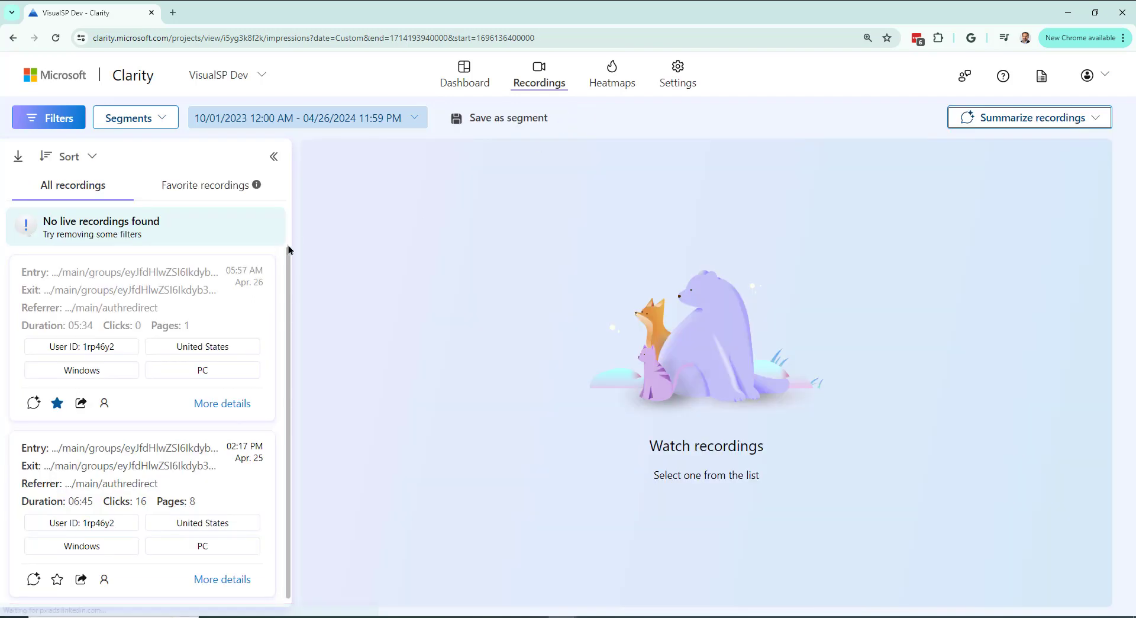
# Play the app.eduflow.com session recording from 09:46 PM on Apr. 25 with a duration of 38:44
pyautogui.scroll(-3, 128, 364)
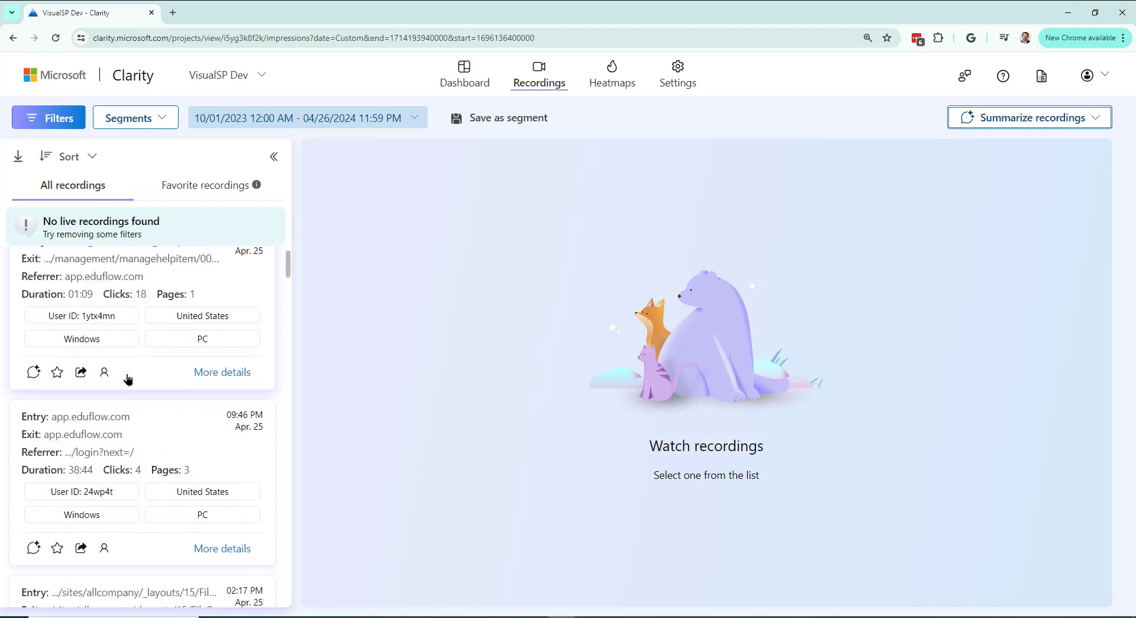
pyautogui.click(124, 419)
pyautogui.scroll(-1, 124, 419)
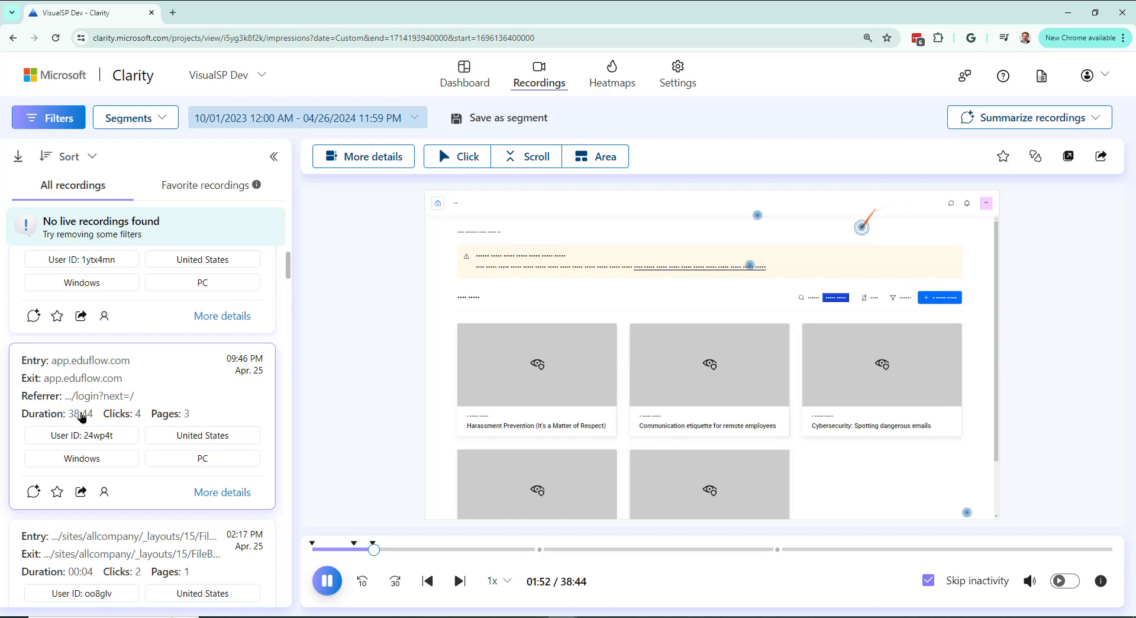
# Generate the AI summary of the 09:46 PM Apr. 25 eduflow recording, read all its points, and pause the playback
pyautogui.click(34, 494)
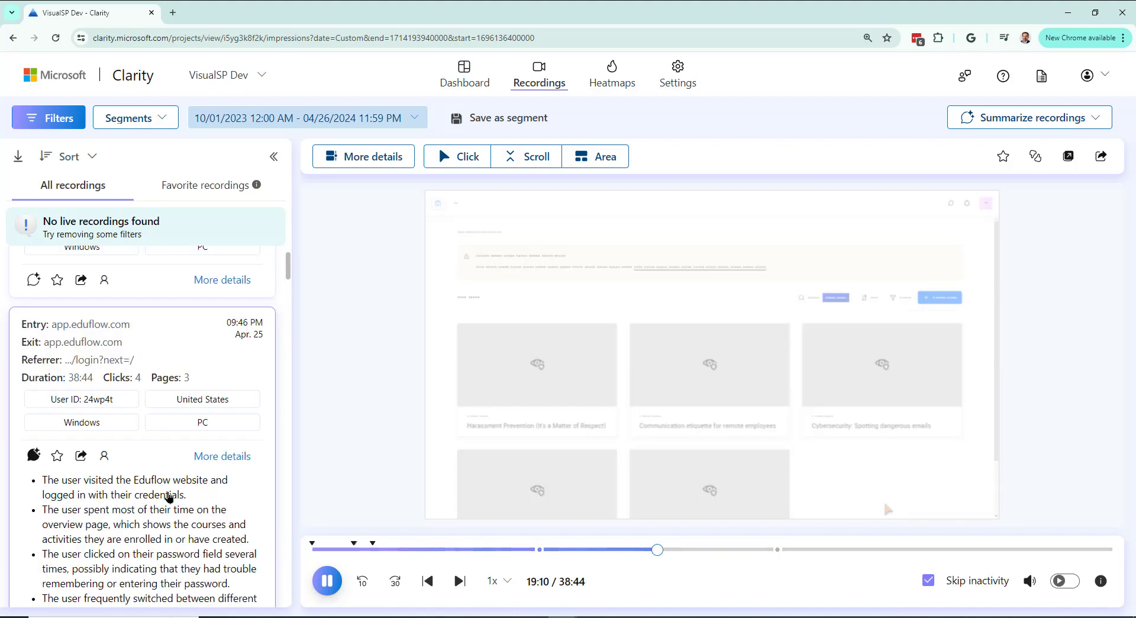
pyautogui.scroll(-3, 169, 496)
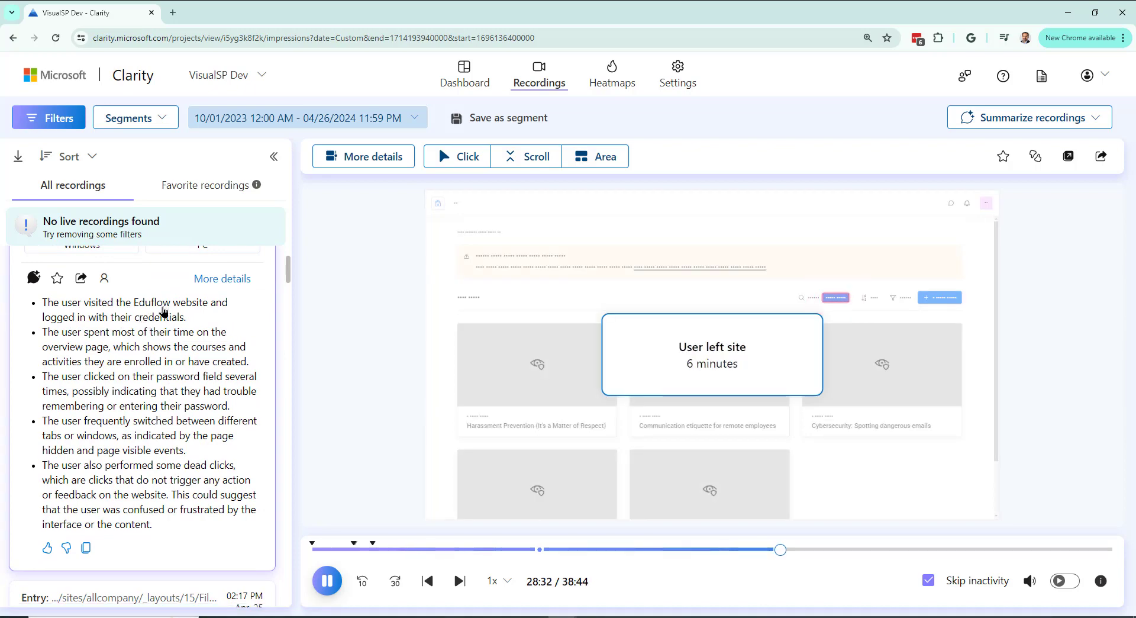
pyautogui.scroll(-1, 140, 394)
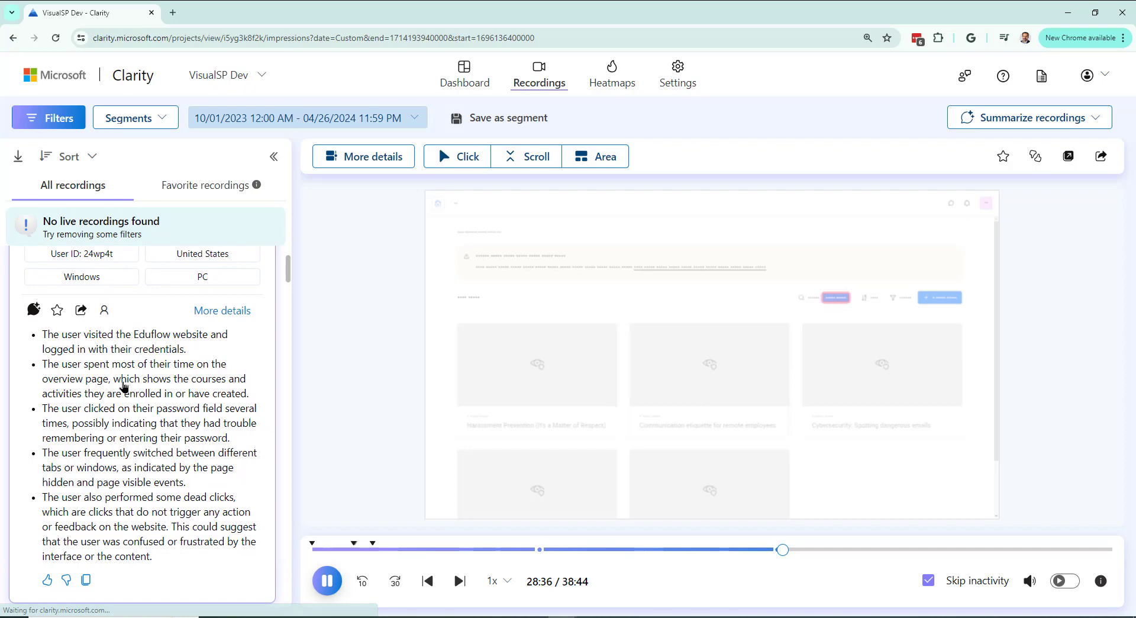
pyautogui.scroll(-1, 143, 388)
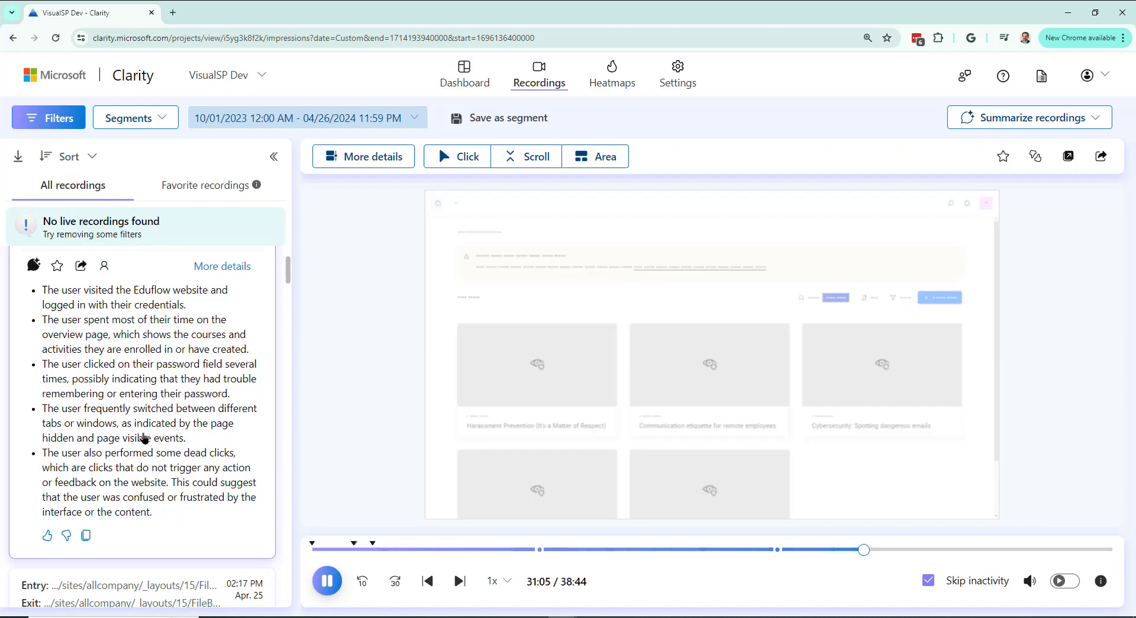
pyautogui.scroll(1, 150, 441)
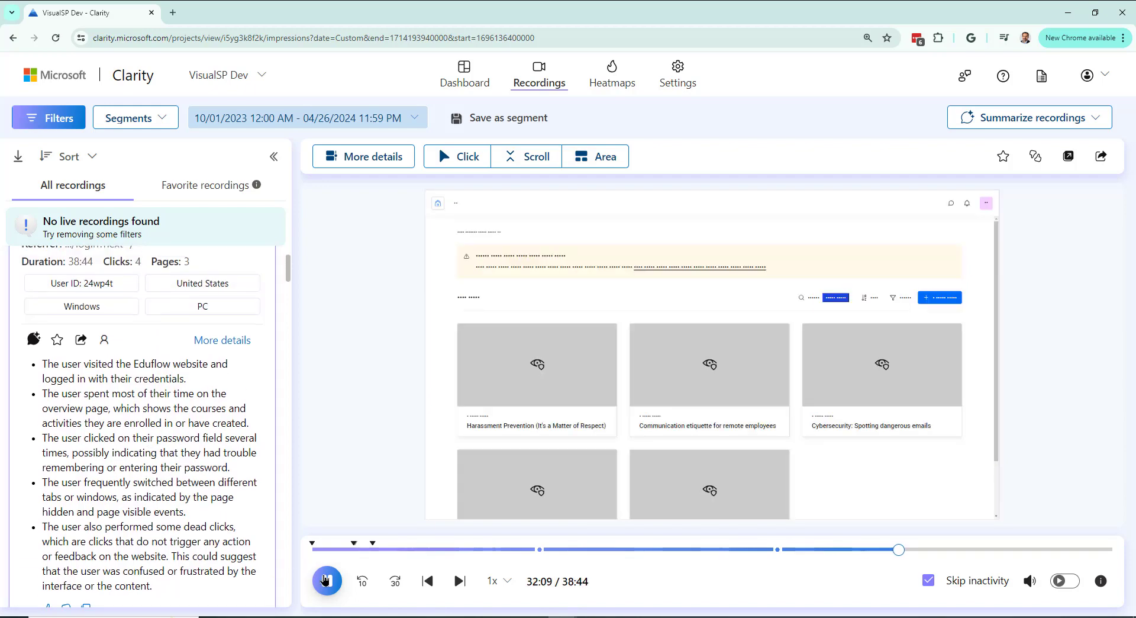
pyautogui.click(328, 581)
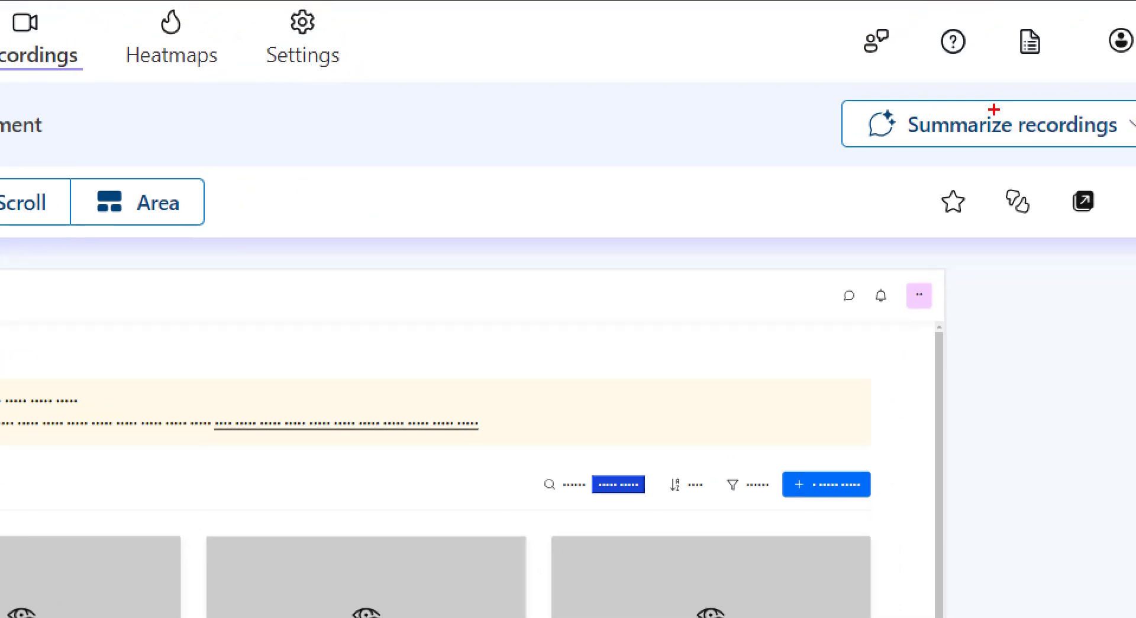
pyautogui.moveTo(1042, 95)
pyautogui.mouseDown()
pyautogui.moveTo(1098, 107)
pyautogui.moveTo(786, 66)
pyautogui.mouseUp()
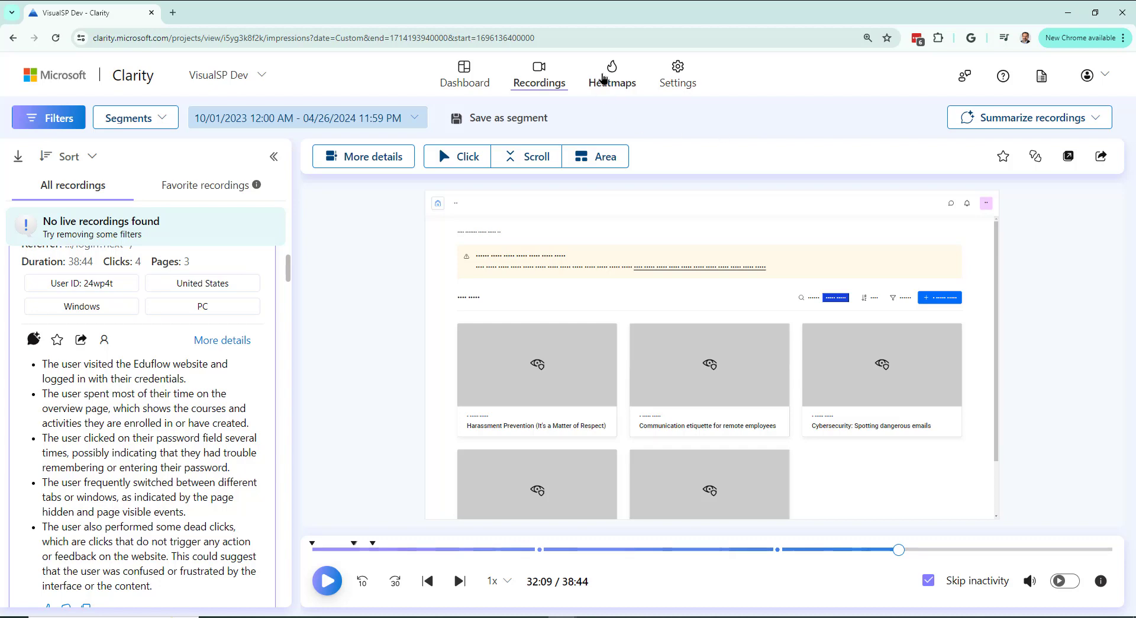
# Open the heatmaps and view the one for the NewEmployeeEngineeringOnboarding Shared Documents AllItems.aspx page
pyautogui.click(604, 78)
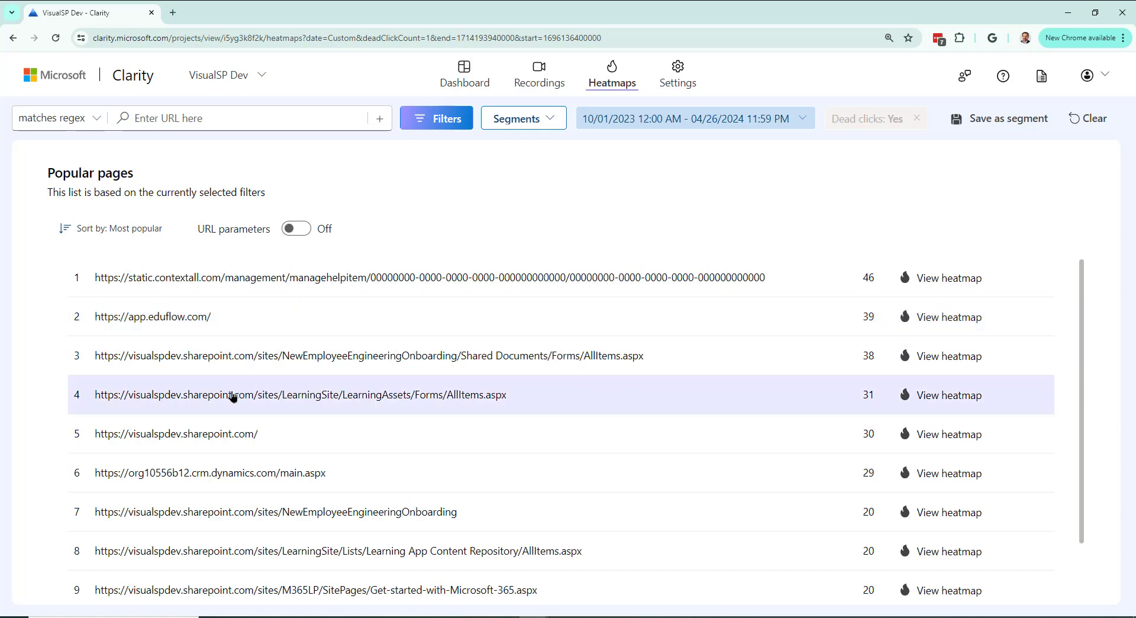
pyautogui.scroll(-1, 234, 397)
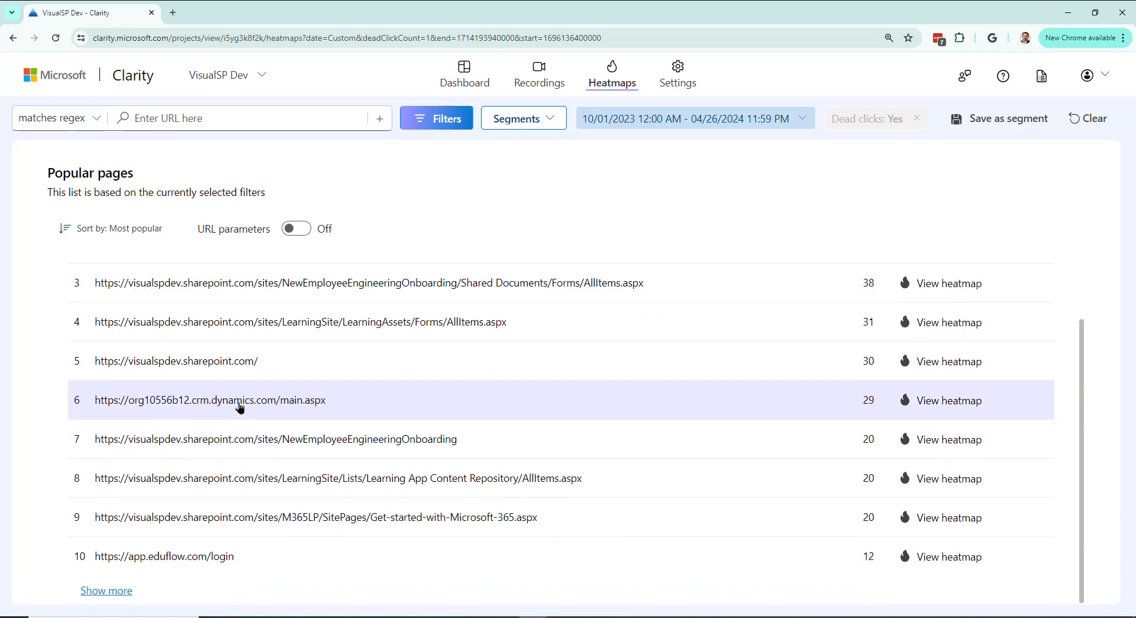
pyautogui.scroll(1, 544, 494)
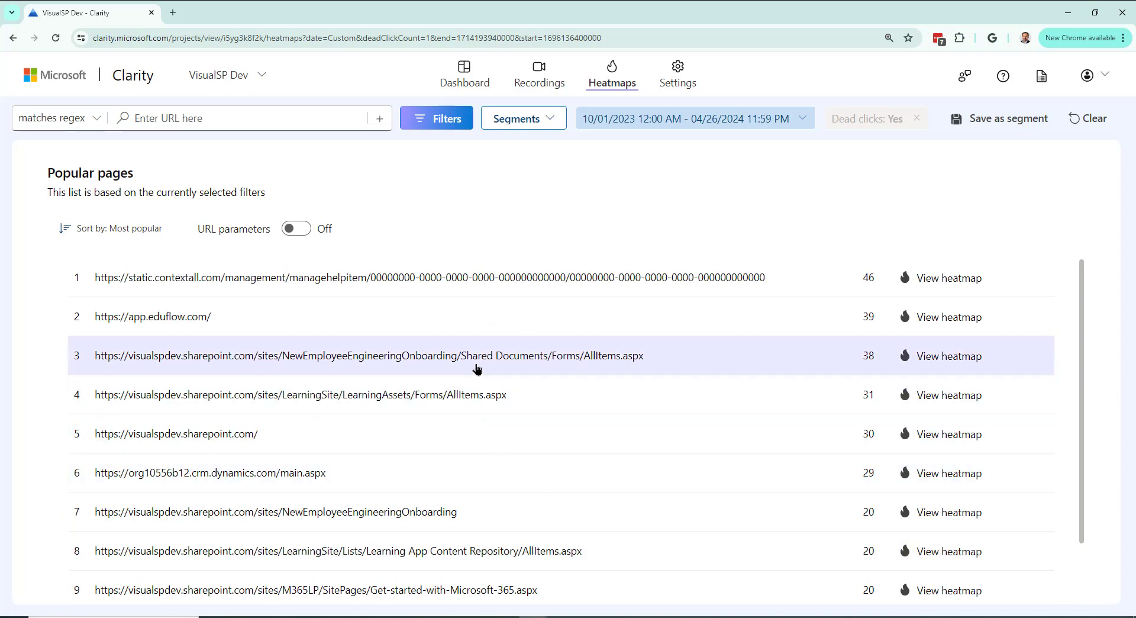
pyautogui.click(932, 357)
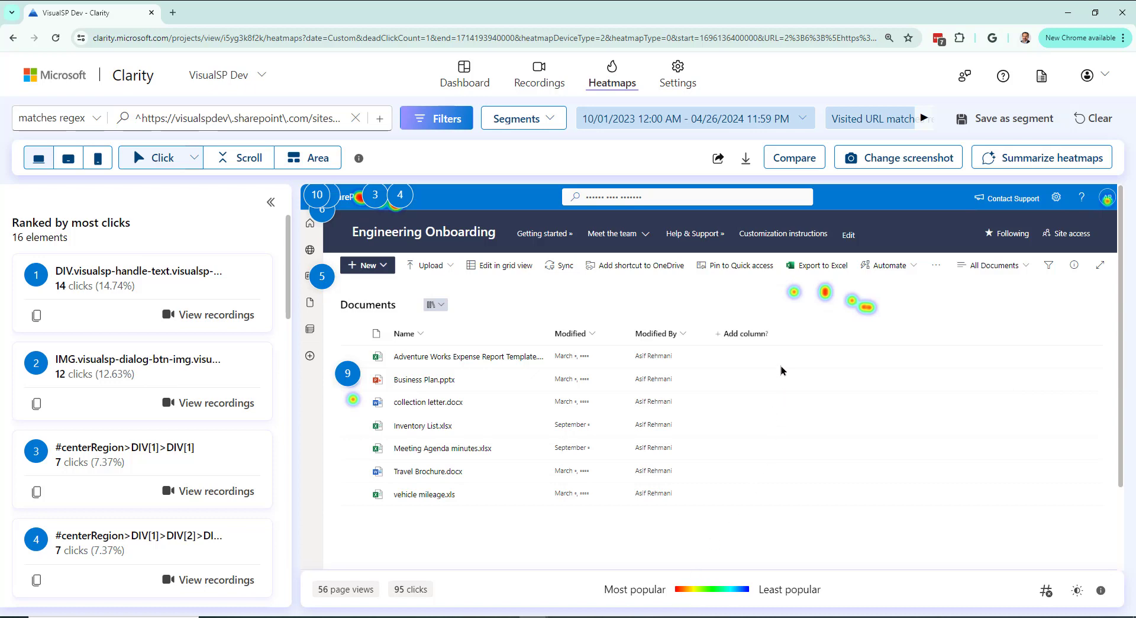
# Examine the hotspots on the Engineering Onboarding click heatmap and locate the third- and fourth-ranked elements on the page
pyautogui.moveTo(831, 300)
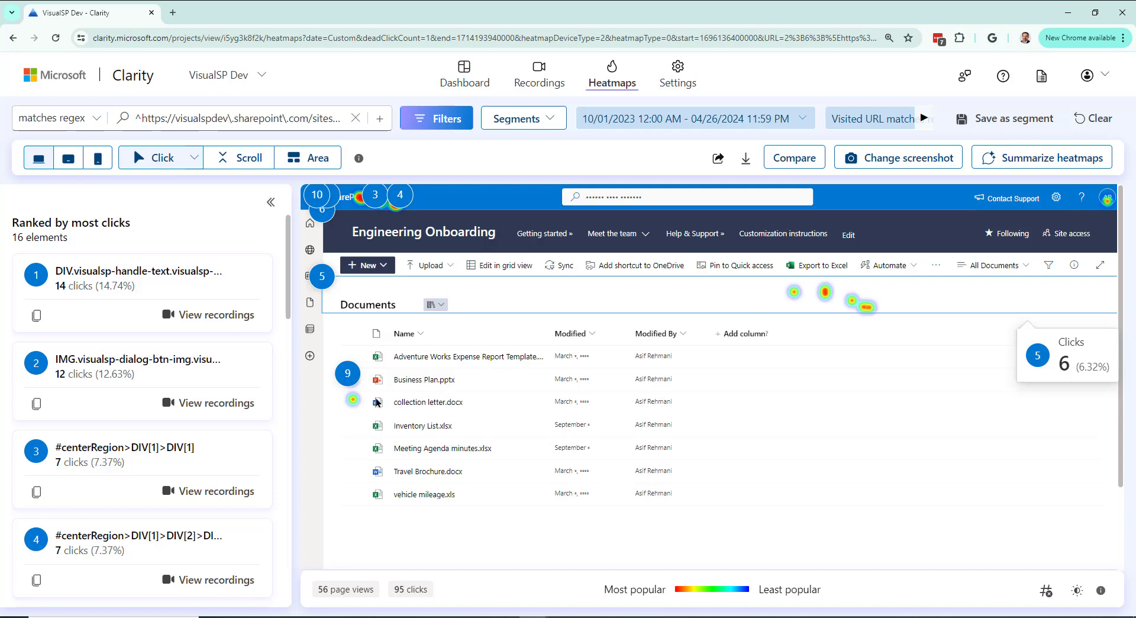
pyautogui.moveTo(406, 214)
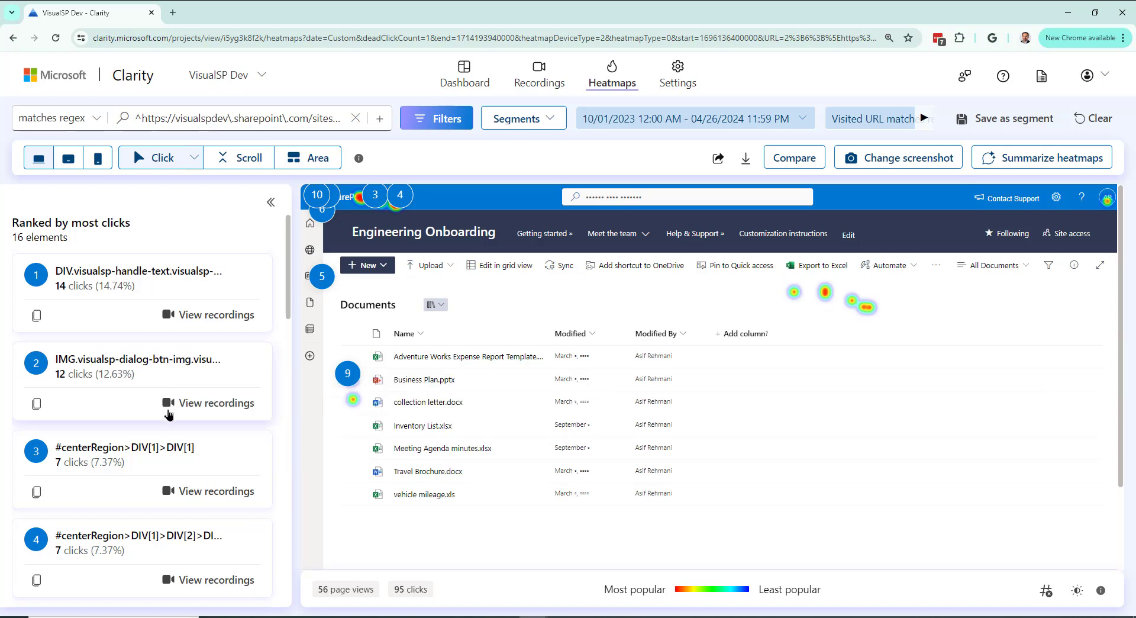
pyautogui.click(163, 443)
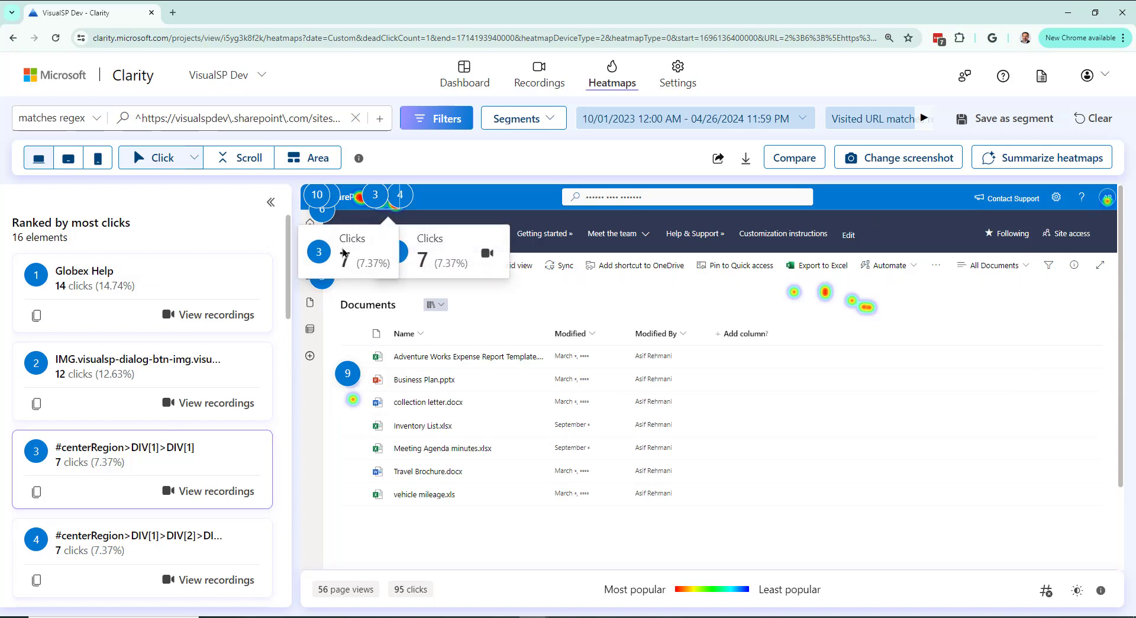
pyautogui.click(161, 540)
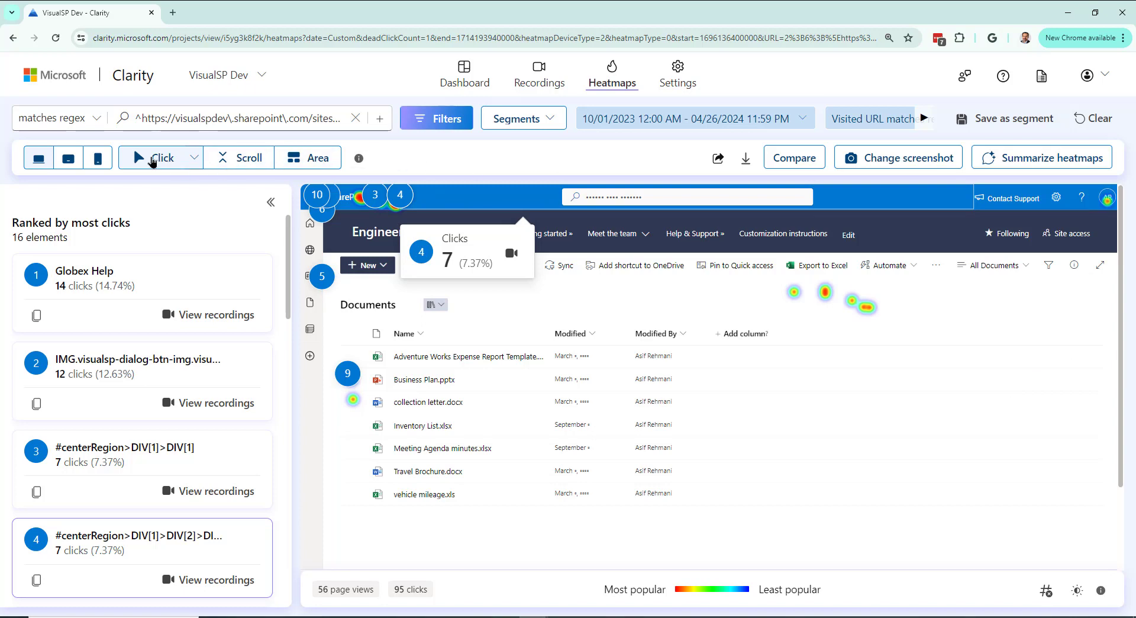
# View the scroll and area heatmaps of the Engineering Onboarding page, and return to its click heatmap
pyautogui.click(234, 168)
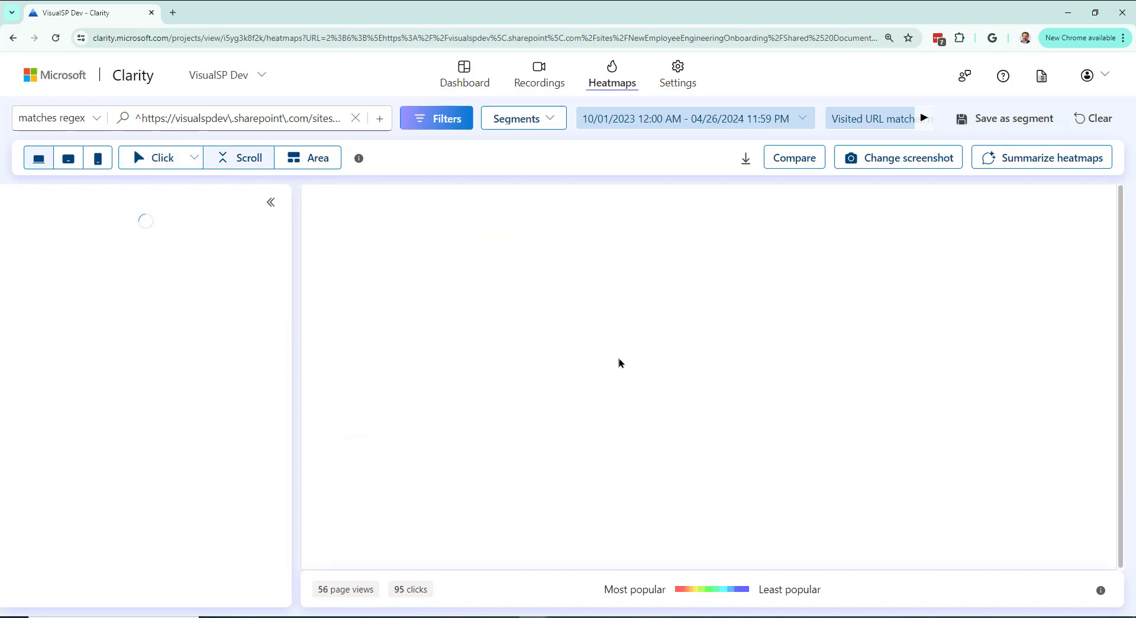
pyautogui.scroll(-3, 621, 365)
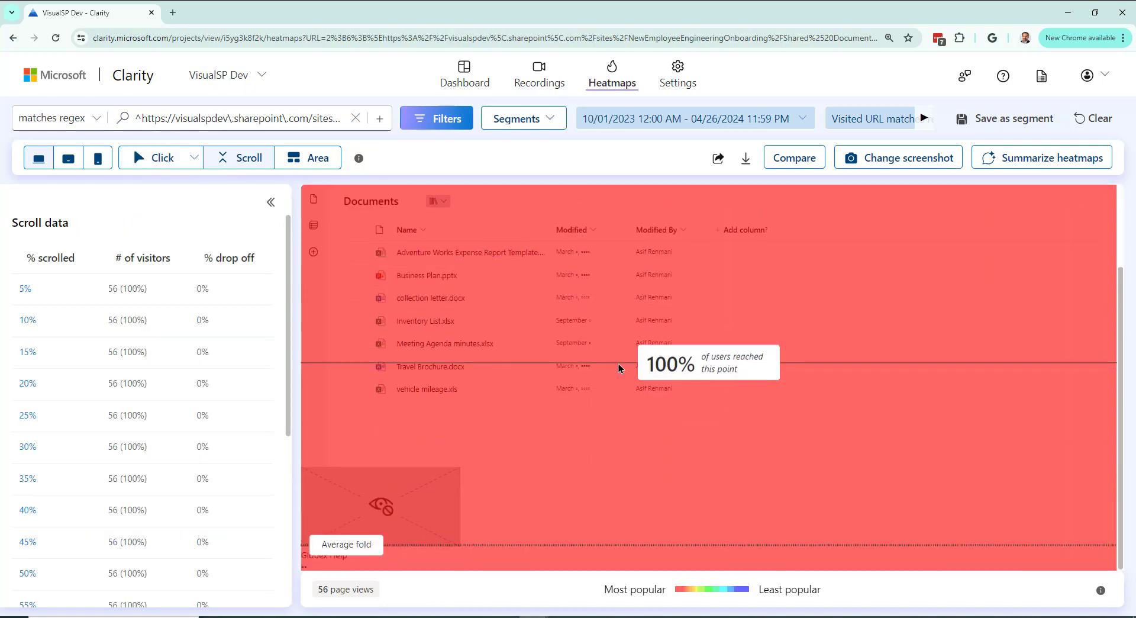
pyautogui.scroll(3, 622, 365)
pyautogui.click(318, 158)
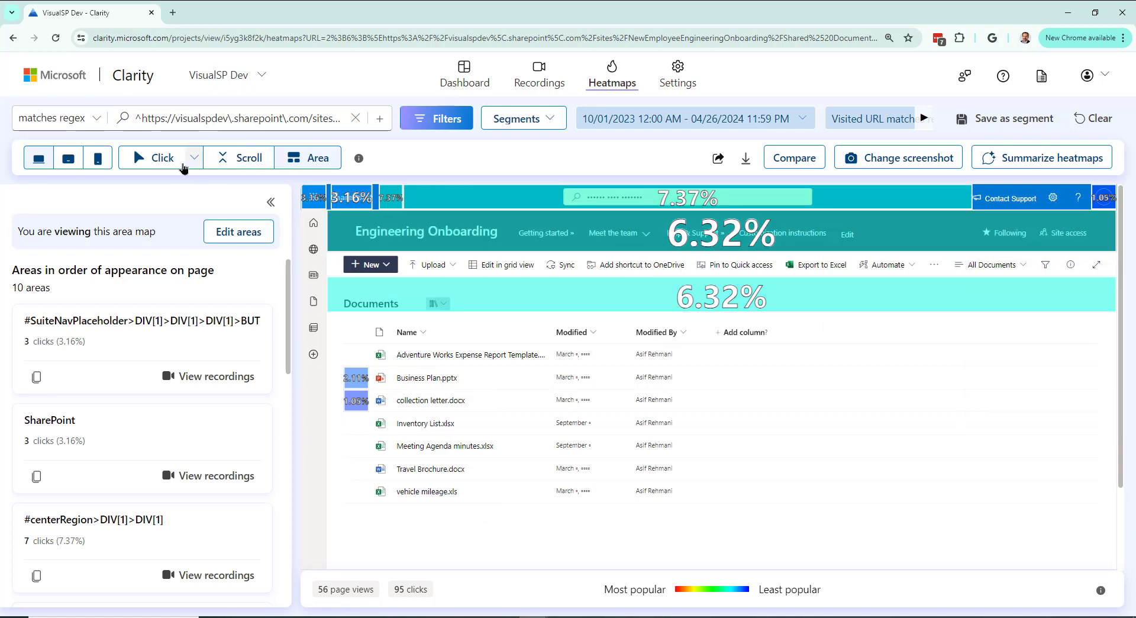
pyautogui.click(157, 160)
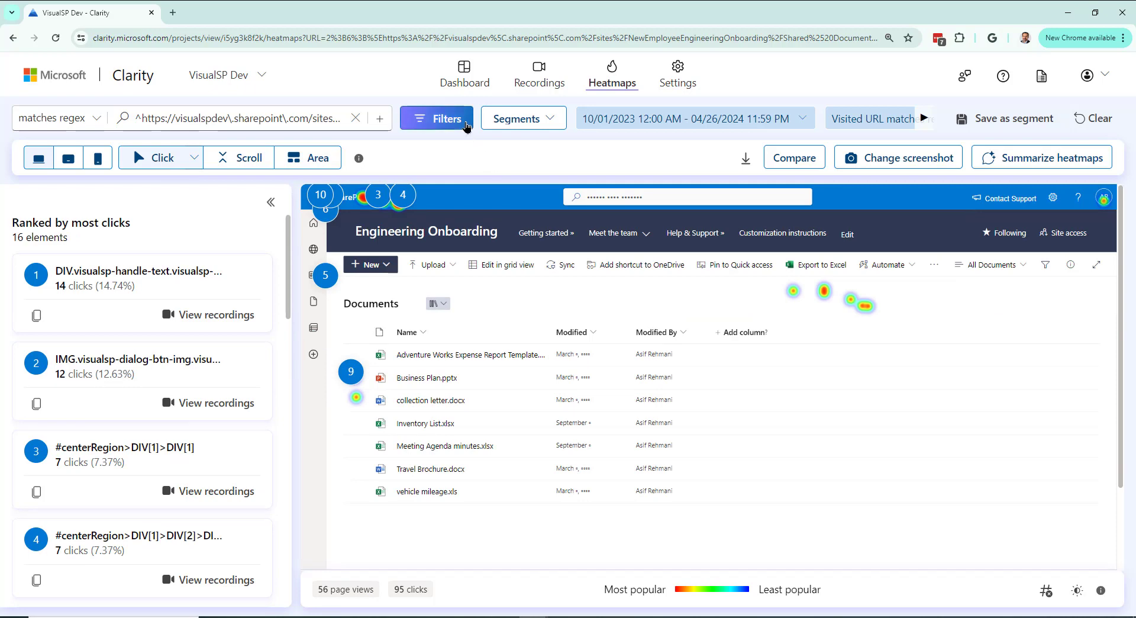
pyautogui.click(465, 118)
pyautogui.click(762, 215)
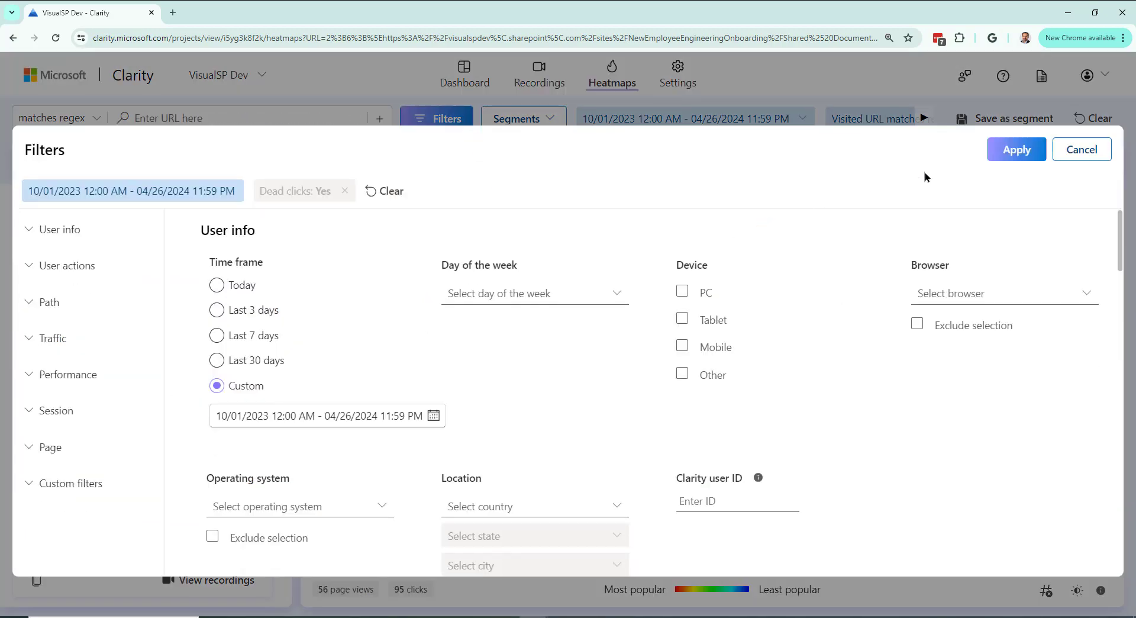
pyautogui.click(1015, 149)
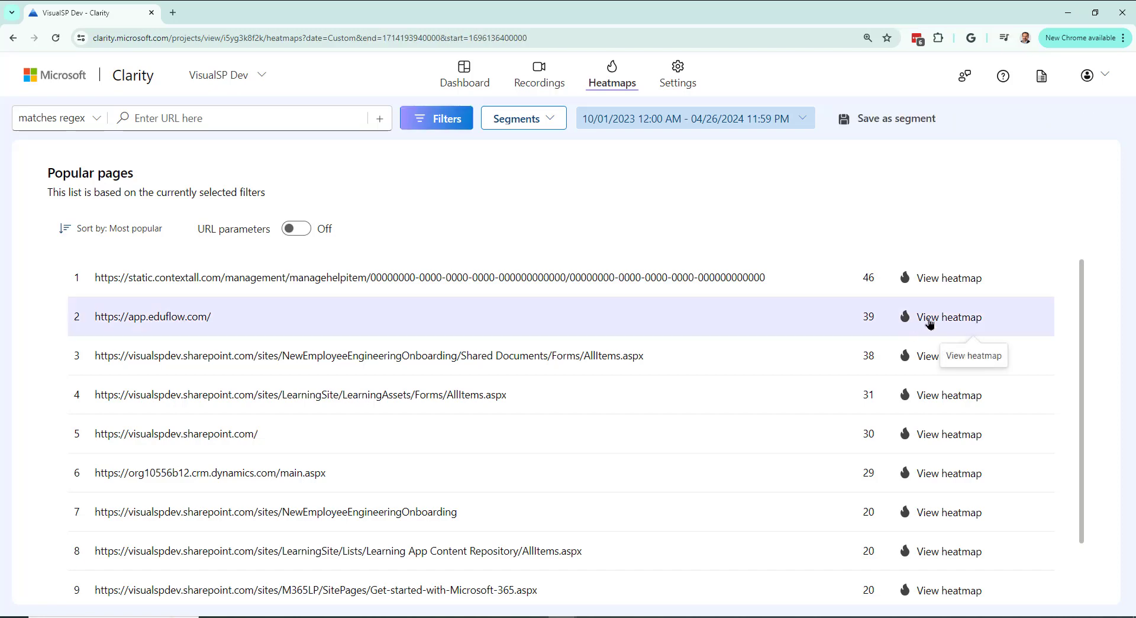
pyautogui.click(977, 317)
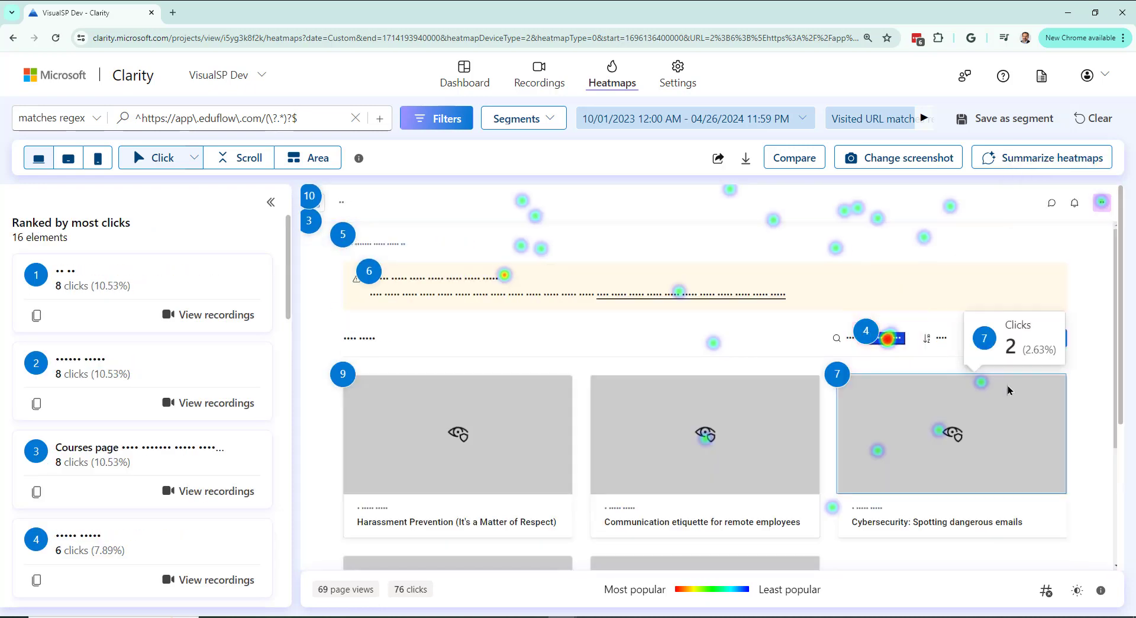
# Examine the eduflow click heatmap and locate the three most-clicked elements on the page
pyautogui.moveTo(889, 341)
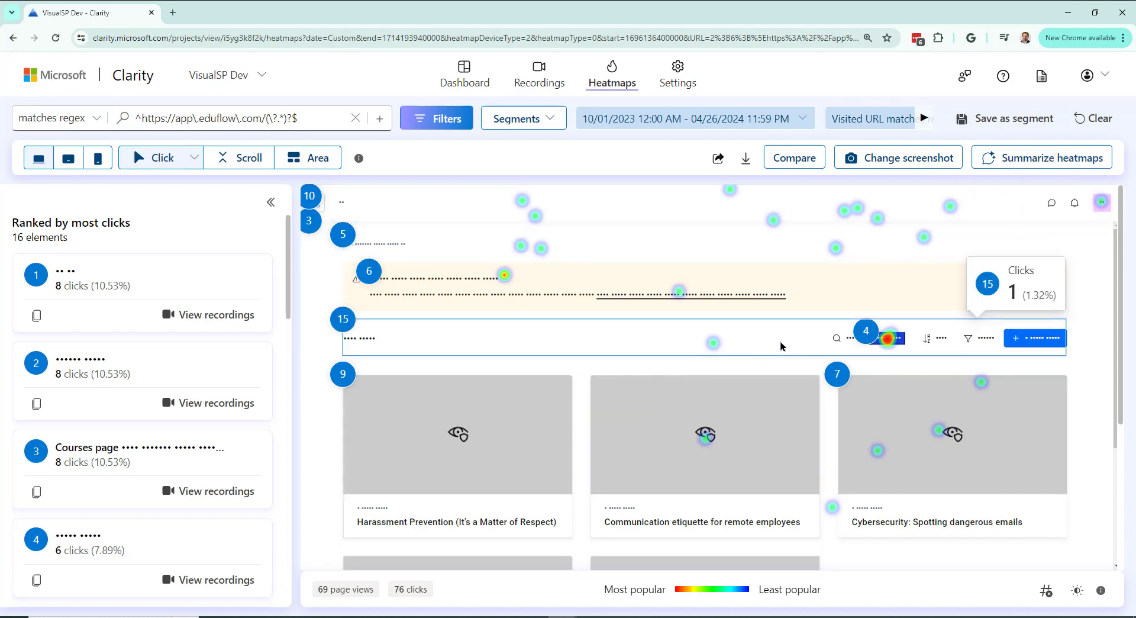
pyautogui.click(132, 274)
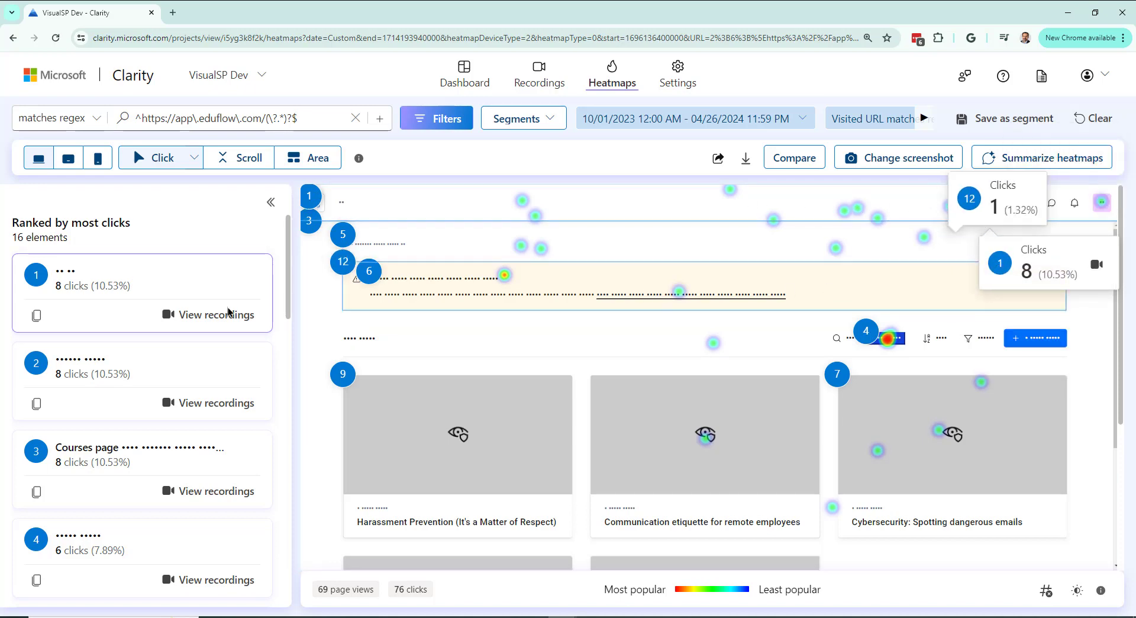
pyautogui.click(137, 374)
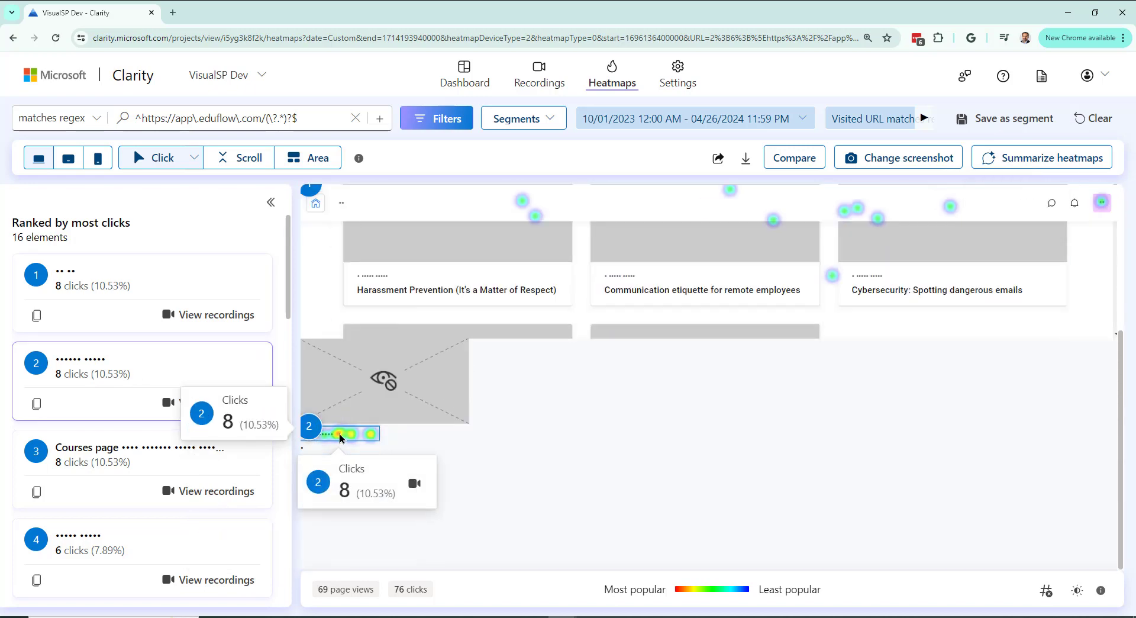
pyautogui.click(170, 450)
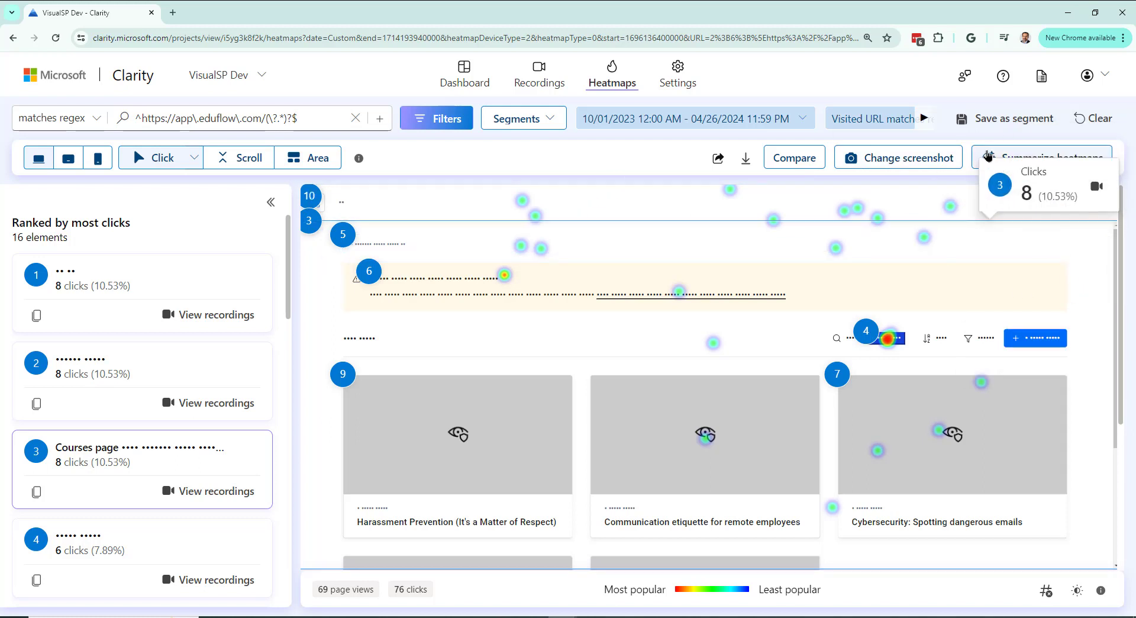
pyautogui.scroll(-1, 1053, 232)
pyautogui.scroll(1, 1053, 231)
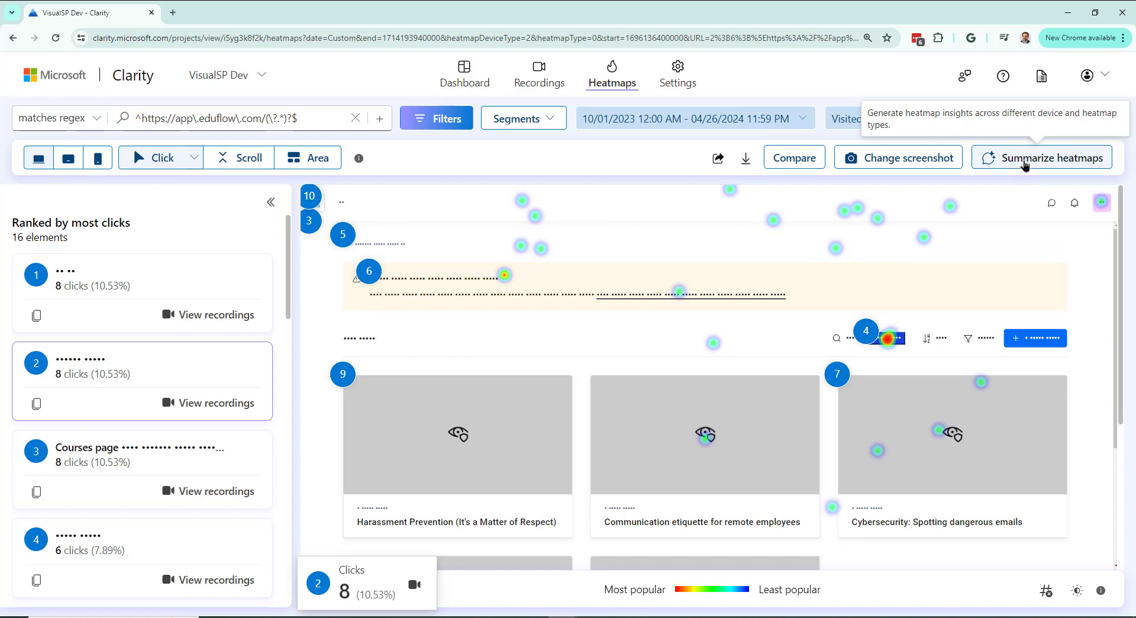
# Generate the AI heatmap insights for the eduflow page and start reading the user behaviors
pyautogui.click(1033, 164)
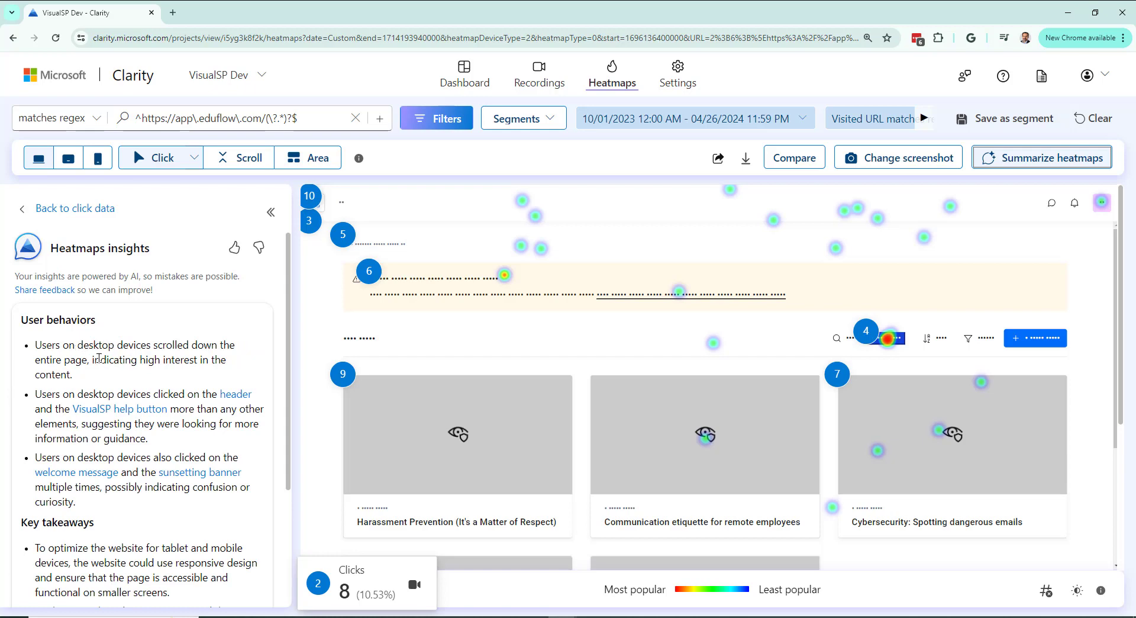
pyautogui.moveTo(79, 351); pyautogui.dragTo(84, 353)
pyautogui.moveTo(404, 294); pyautogui.dragTo(270, 330)
pyautogui.press('Escape')
pyautogui.scroll(-1, 138, 363)
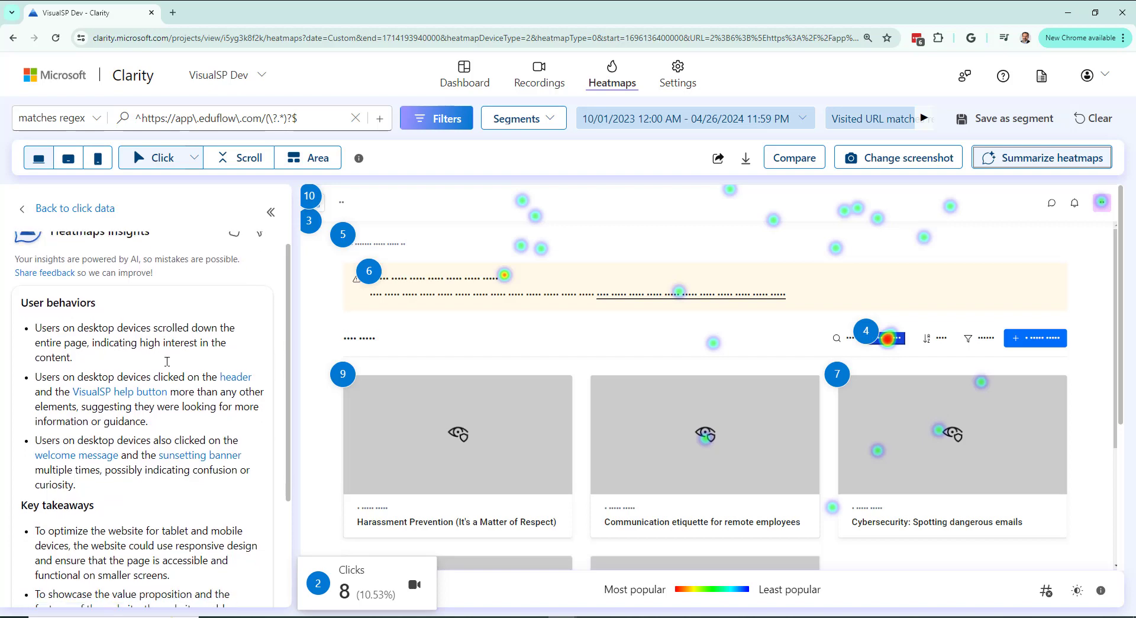
# Read through the remaining user behaviors and key takeaways in the heatmap insights, checking the device heatmap options of the linked elements
pyautogui.moveTo(145, 323)
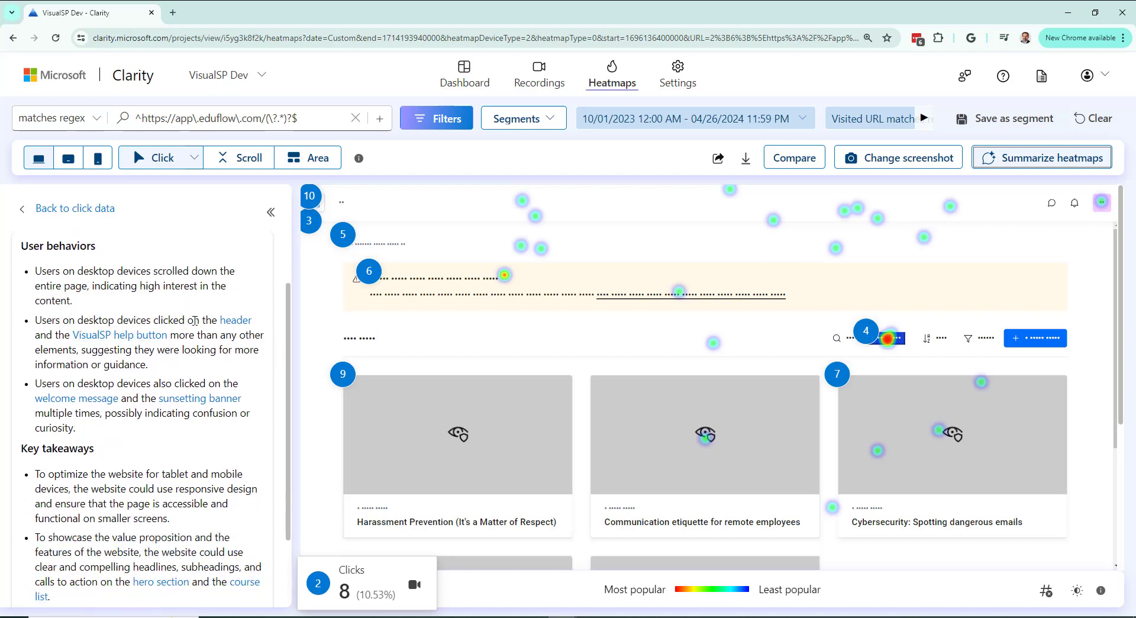
pyautogui.moveTo(234, 325)
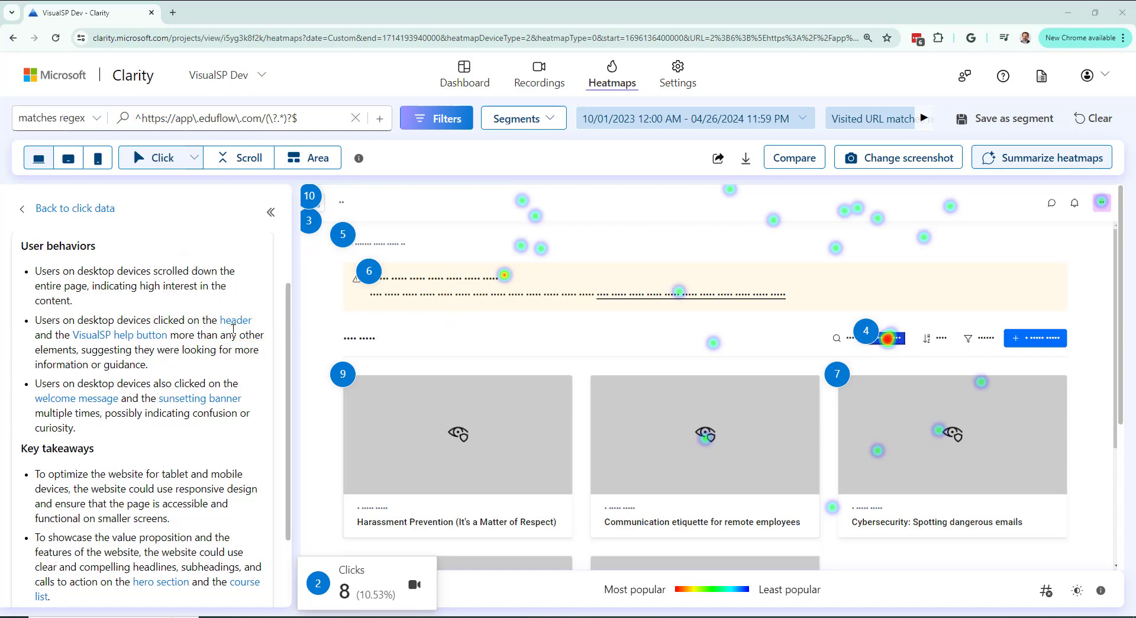
pyautogui.moveTo(120, 343)
pyautogui.scroll(-1, 205, 344)
pyautogui.moveTo(92, 356)
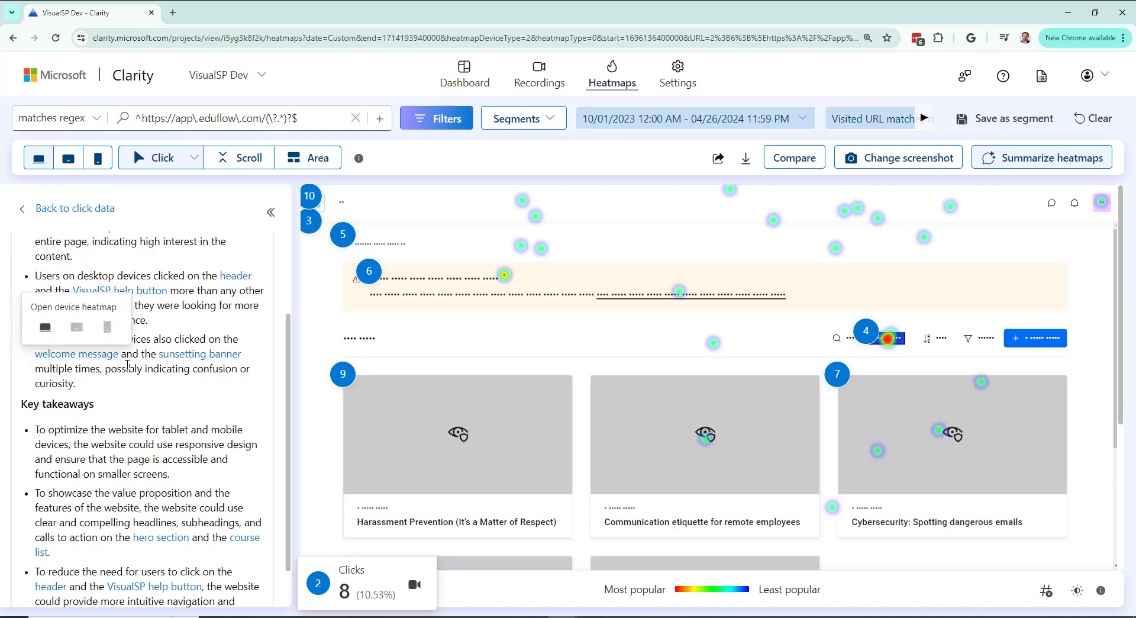
pyautogui.scroll(-1, 127, 365)
pyautogui.scroll(-1, 127, 365)
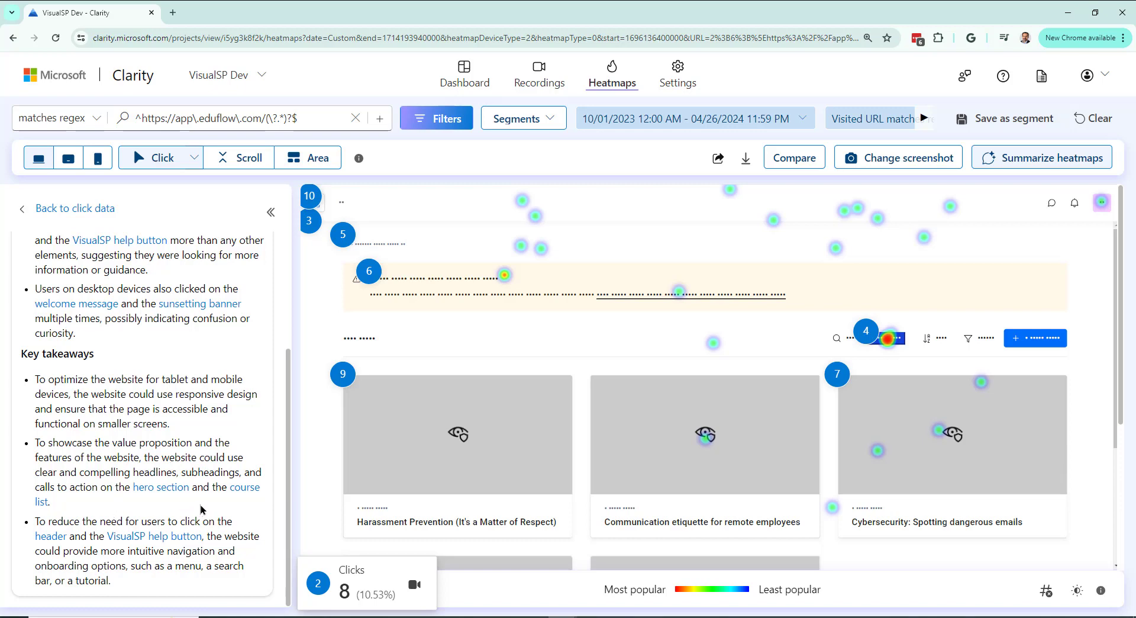
pyautogui.scroll(3, 200, 505)
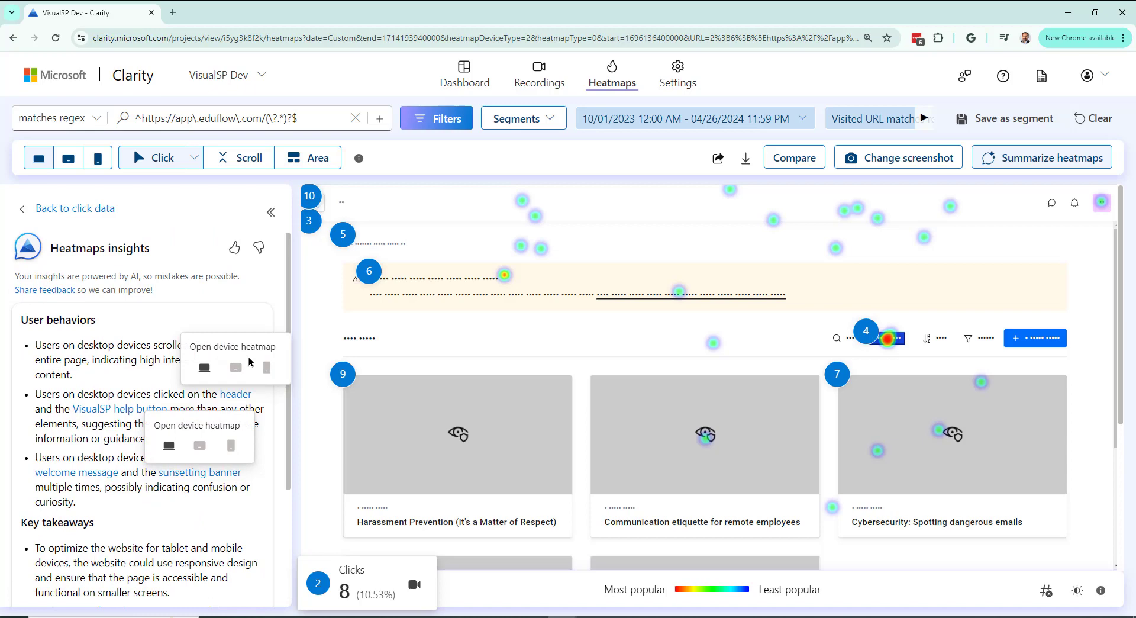